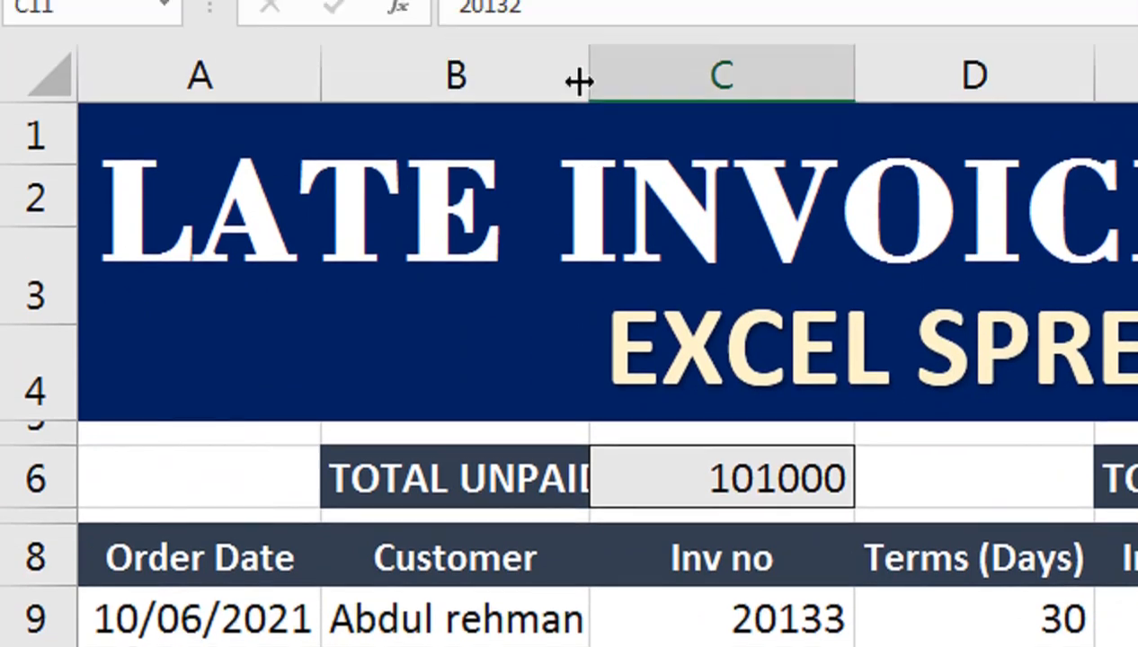
AutoFit column B to the TOTAL UNPAID label and check the formula in cell C6
{"action": "left_click_drag", "start_coordinate": [581, 161], "coordinate": [582, 161]}
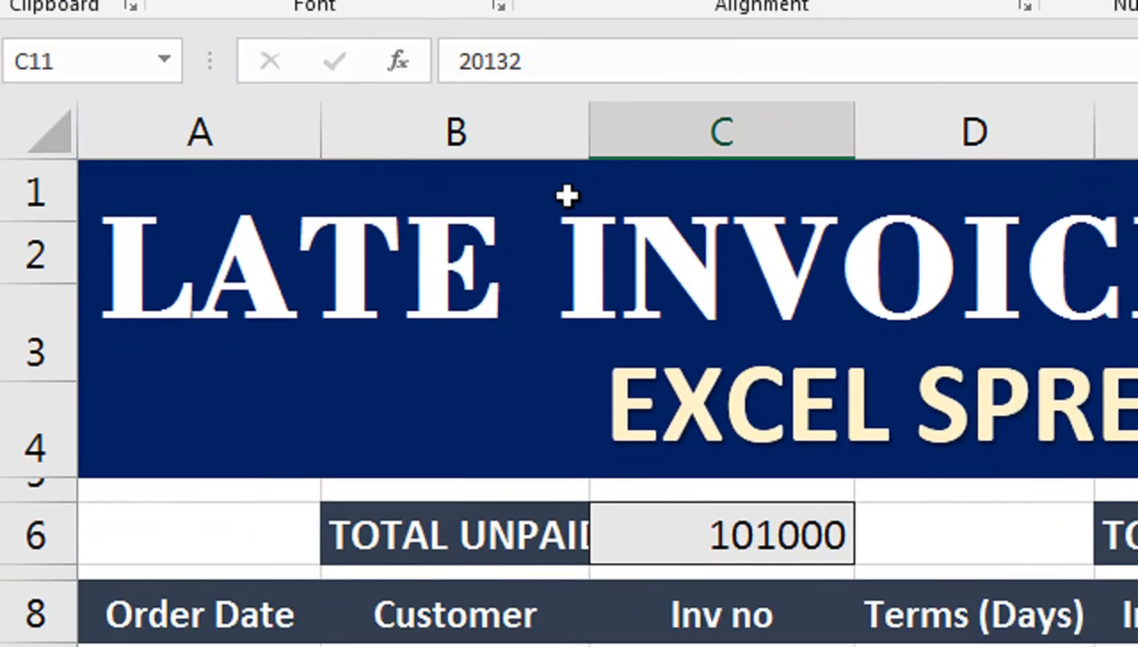
{"action": "double_click", "coordinate": [590, 163]}
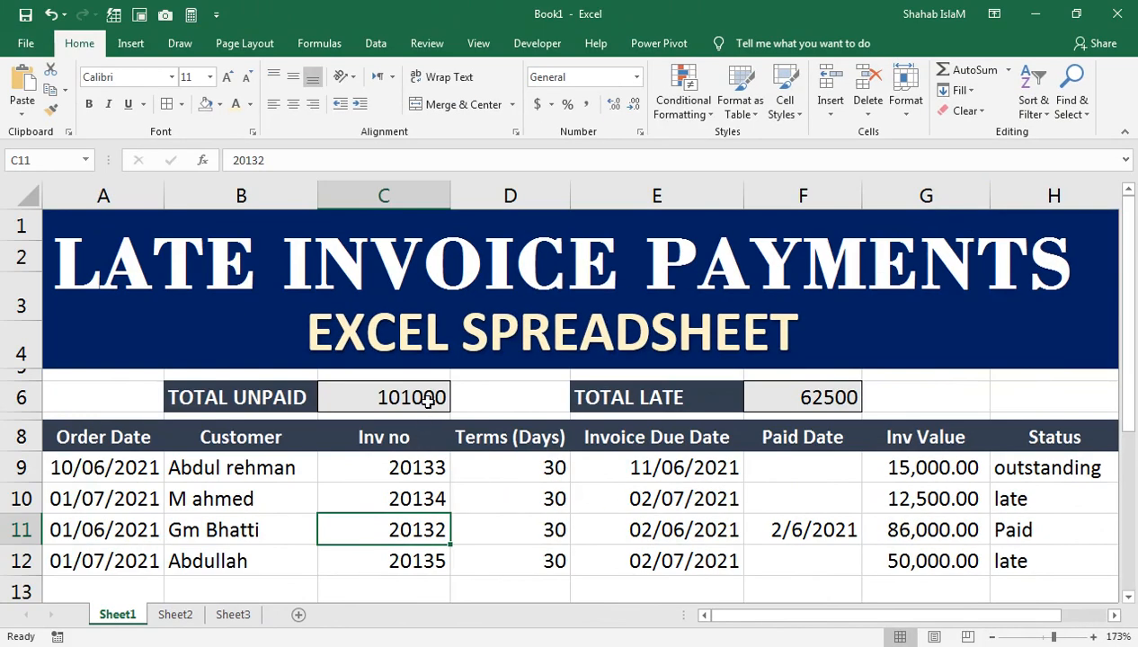
{"action": "left_click", "coordinate": [429, 399]}
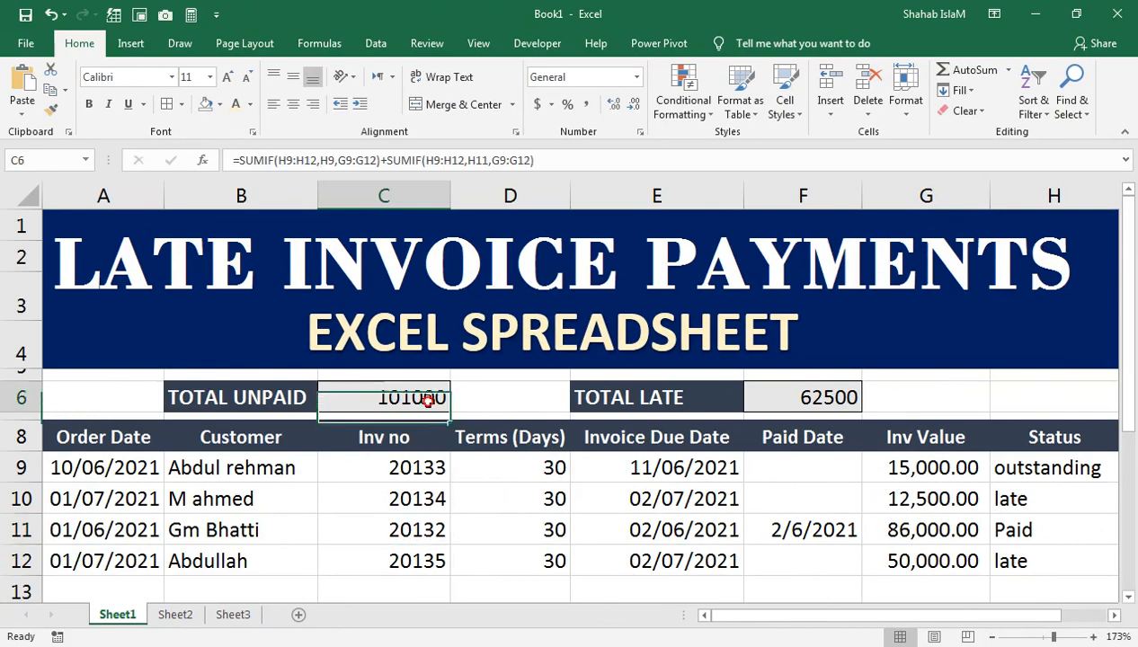
{"action": "left_click", "coordinate": [490, 393]}
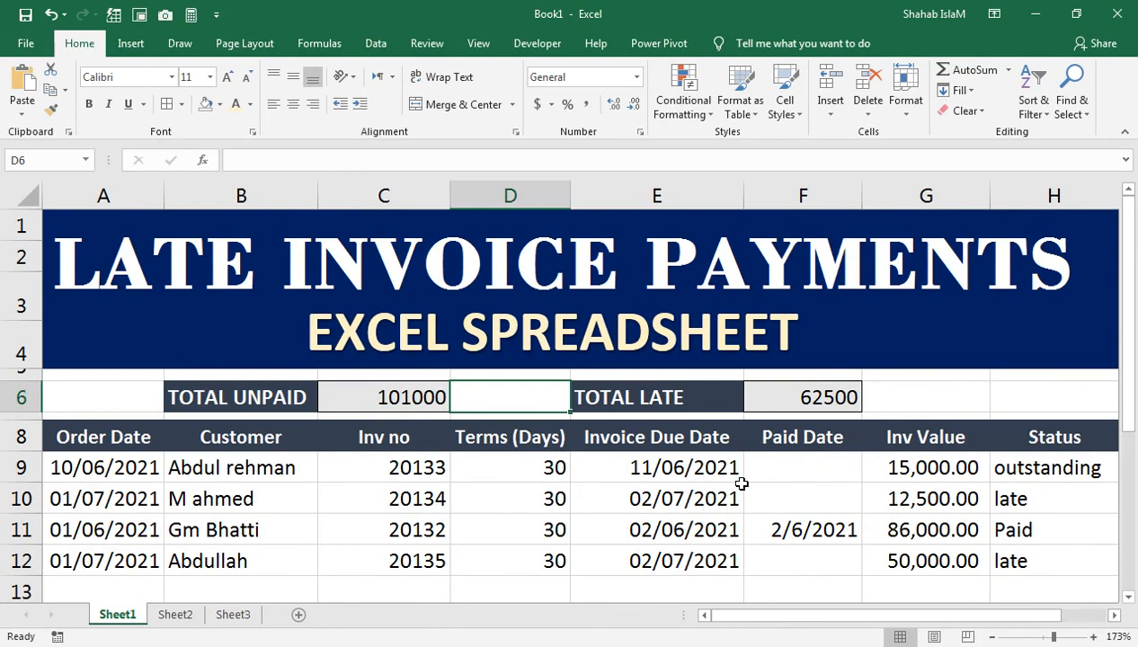
Create a copy of Sheet1 within Book1, placed before Sheet1
{"action": "right_click", "coordinate": [126, 618]}
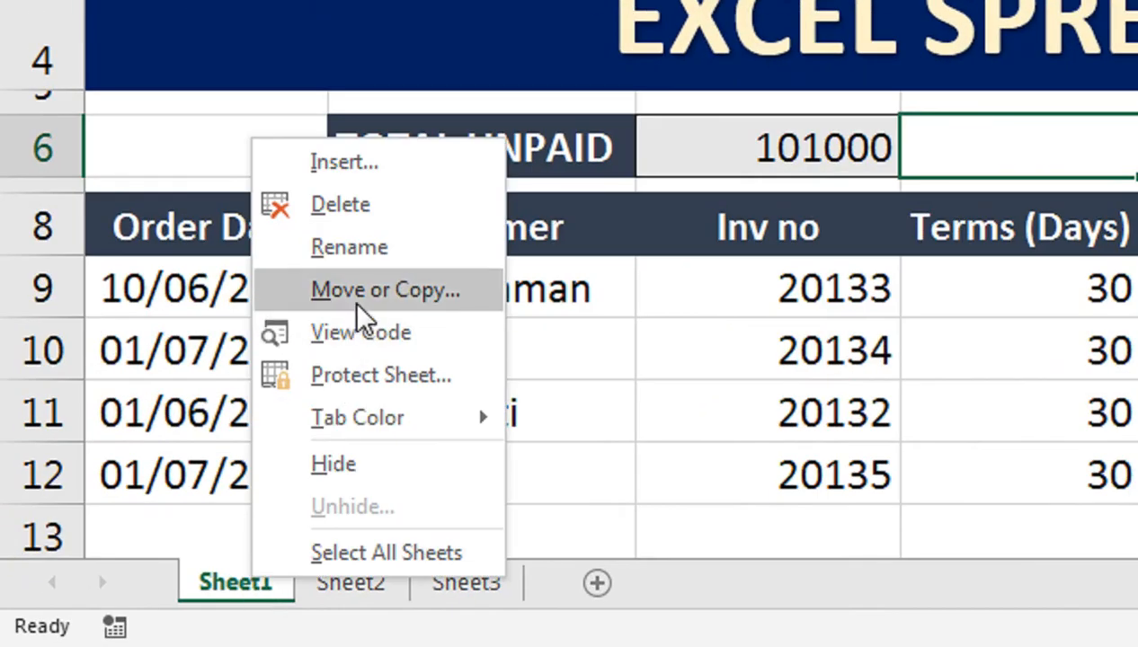
{"action": "left_click", "coordinate": [178, 469]}
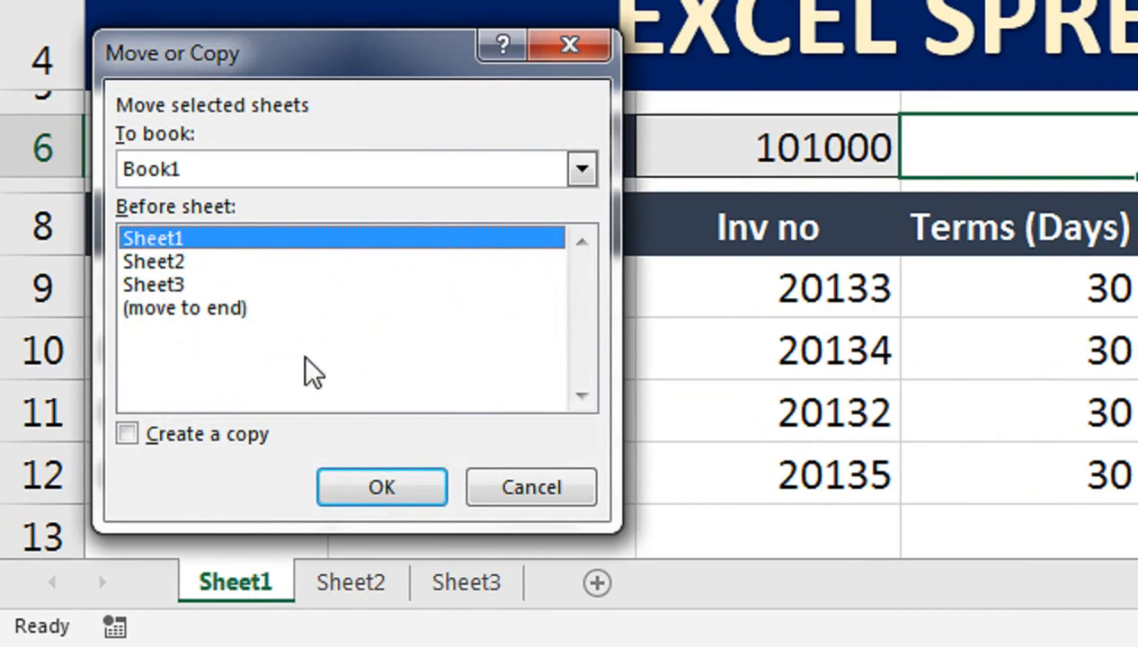
{"action": "left_click", "coordinate": [220, 439]}
{"action": "left_click", "coordinate": [381, 487]}
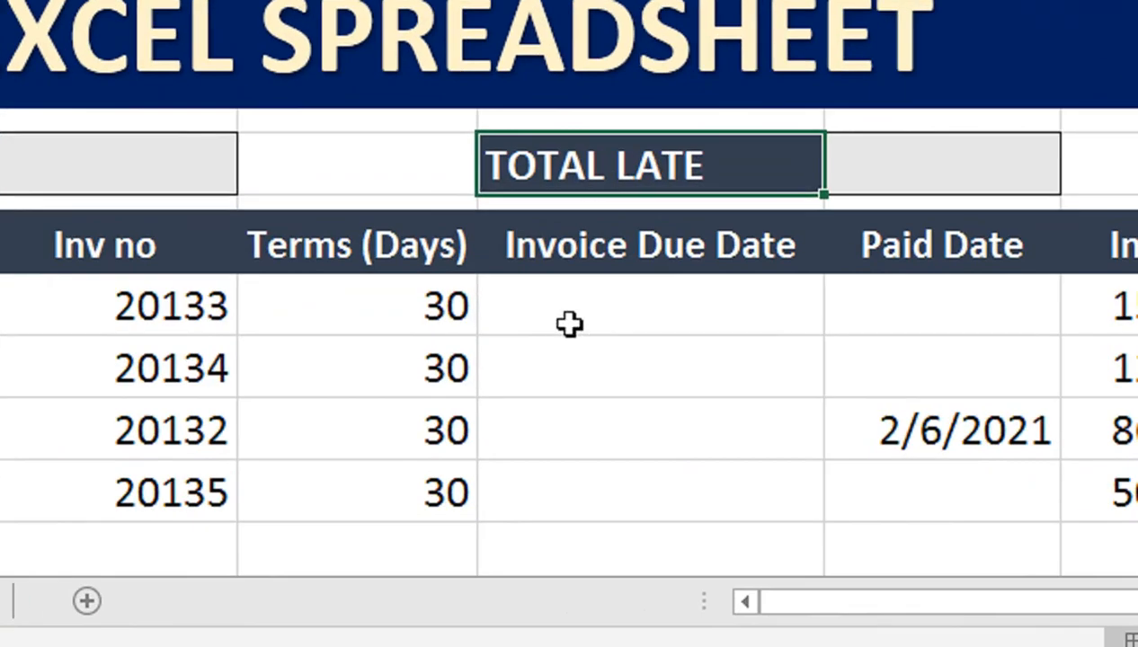
Enter the formula =A9+D9+1 in E9 to calculate the first invoice's due date
{"action": "left_click", "coordinate": [617, 476]}
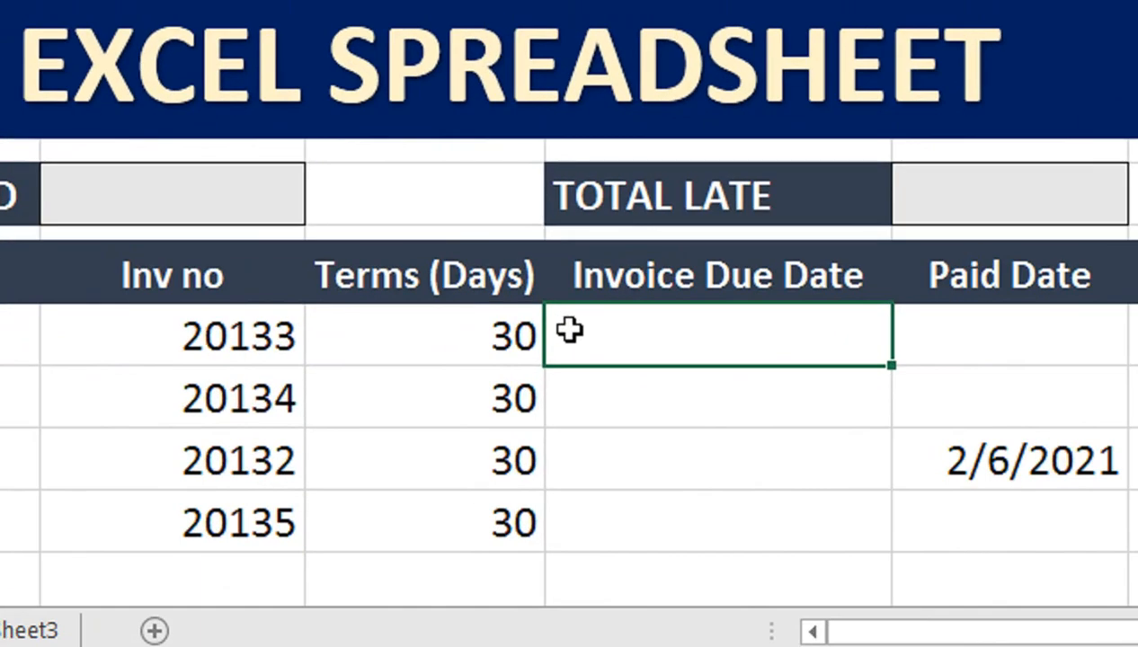
{"action": "type", "text": "="}
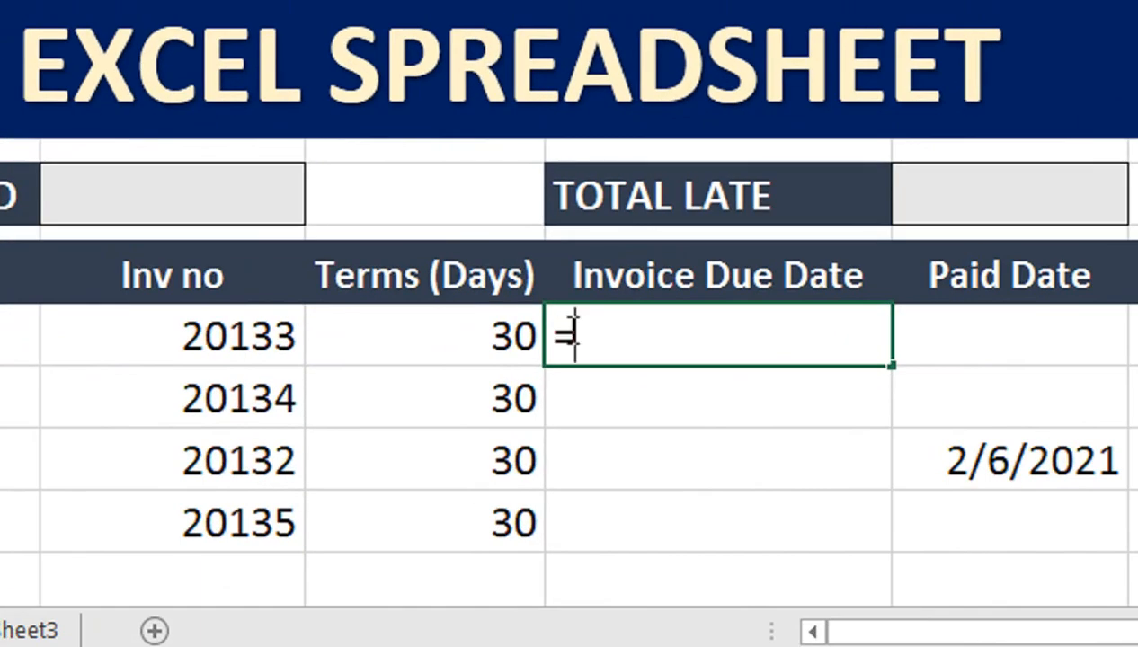
{"action": "left_click", "coordinate": [282, 335]}
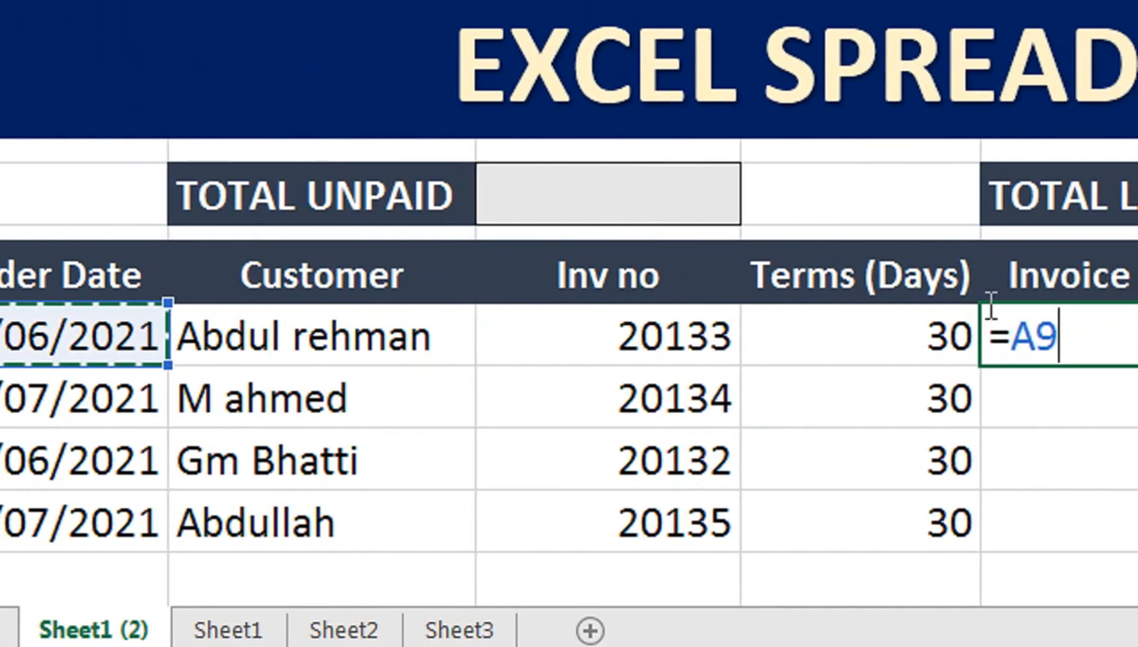
{"action": "type", "text": "+"}
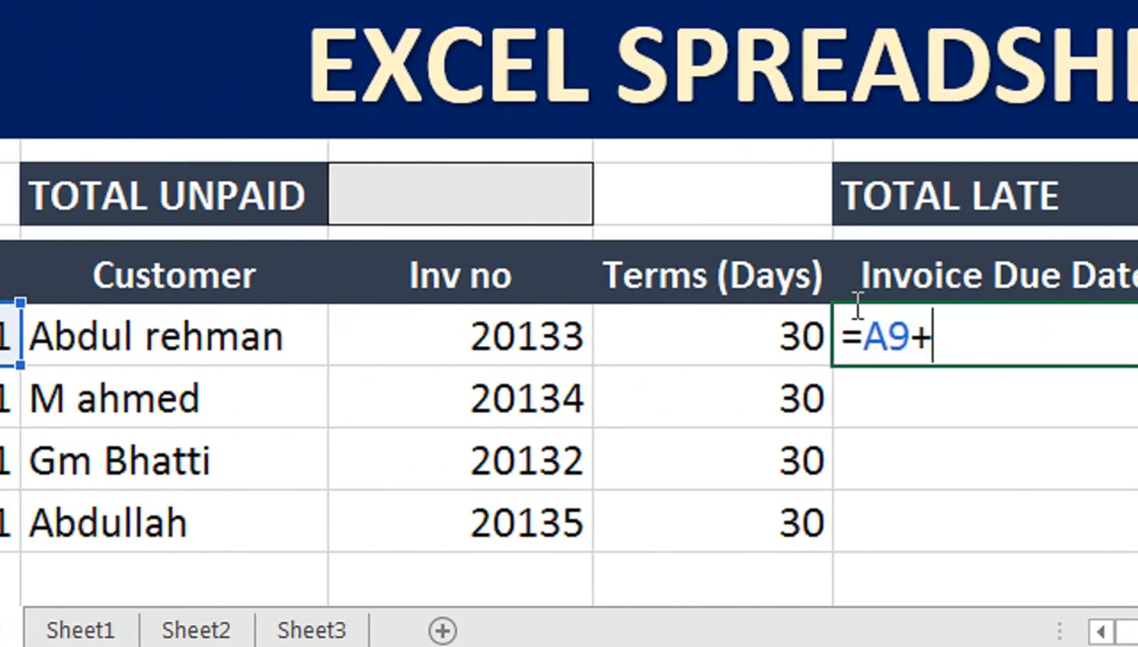
{"action": "left_click", "coordinate": [782, 347]}
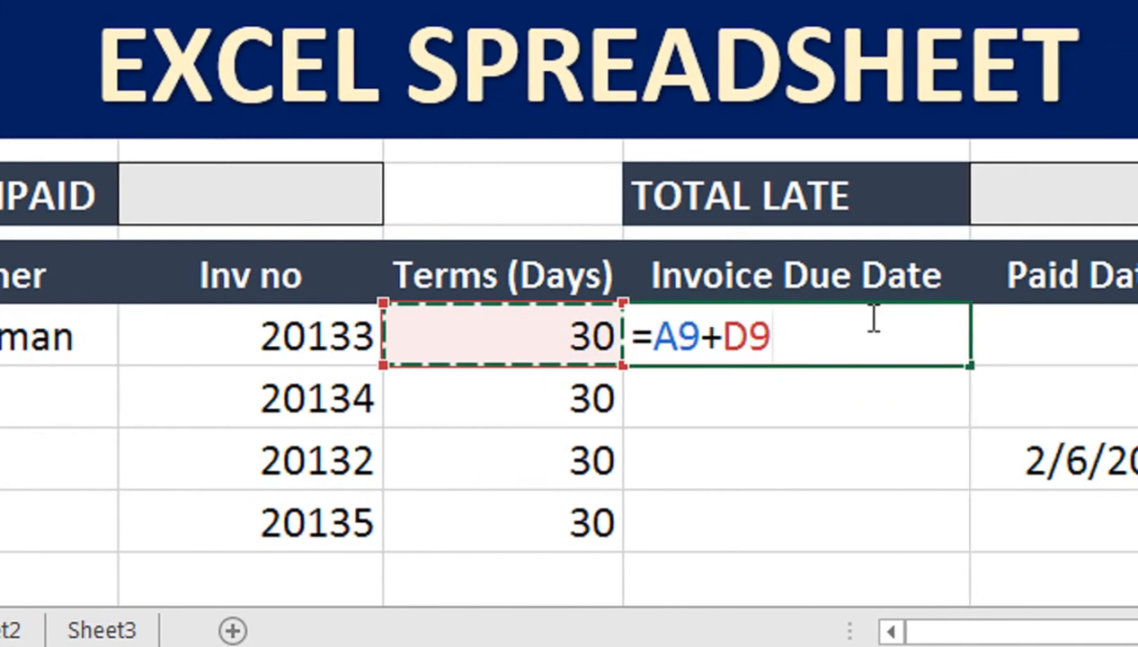
{"action": "type", "text": "+1"}
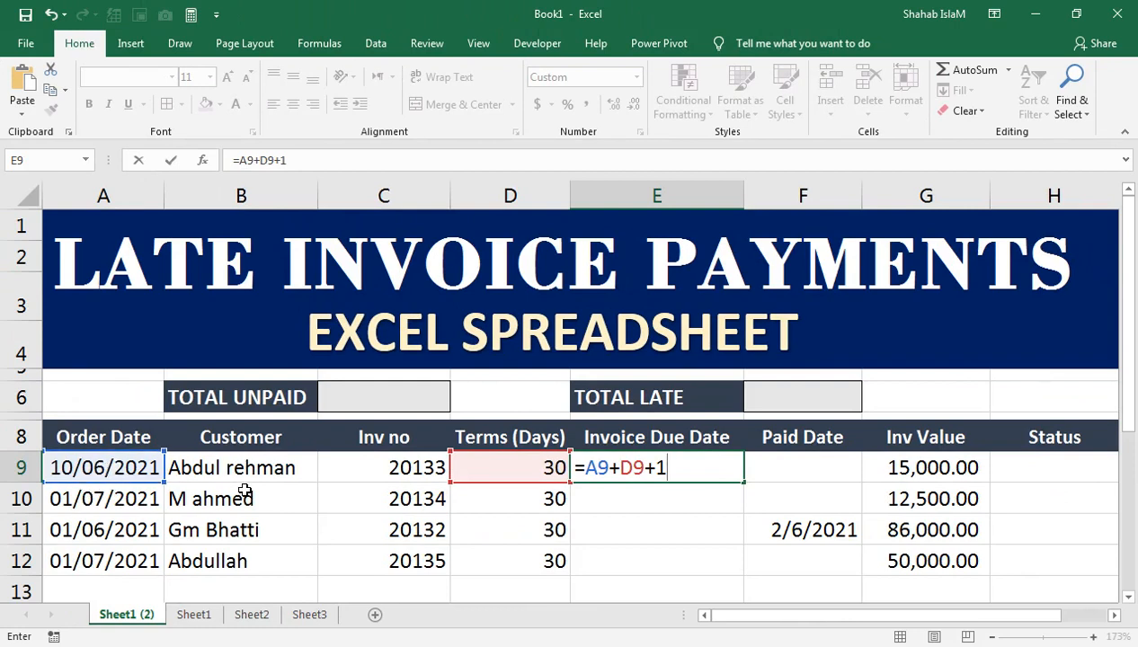
{"action": "key", "text": "Return"}
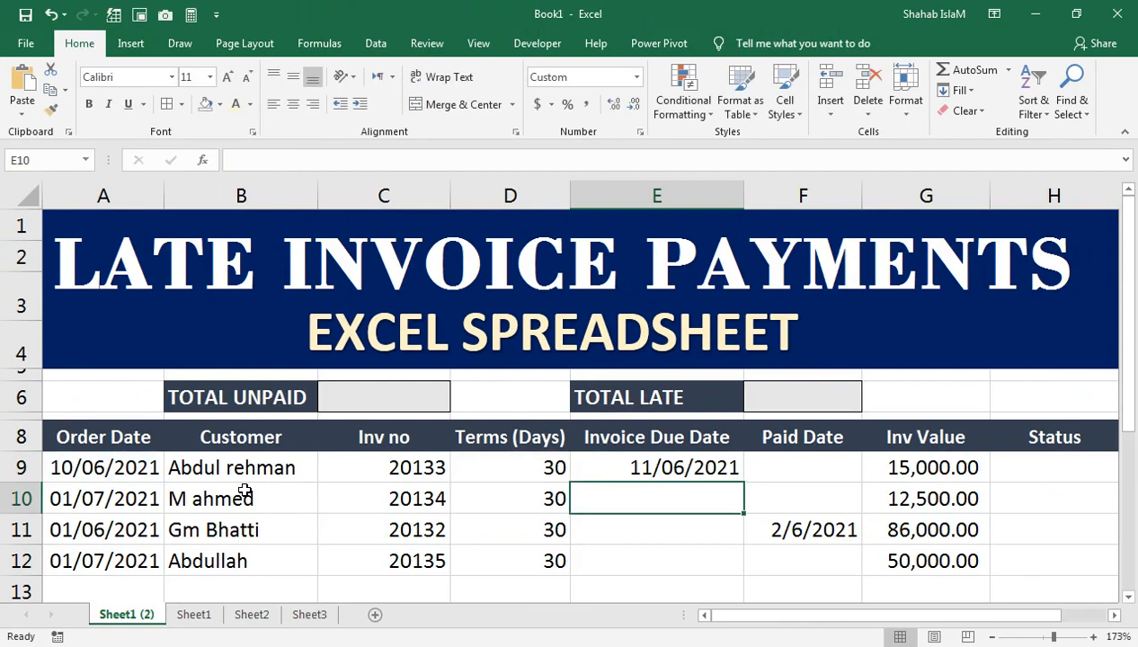
Fill the due date formula from E9 down through E12
{"action": "left_click", "coordinate": [659, 446]}
{"action": "left_click", "coordinate": [634, 466]}
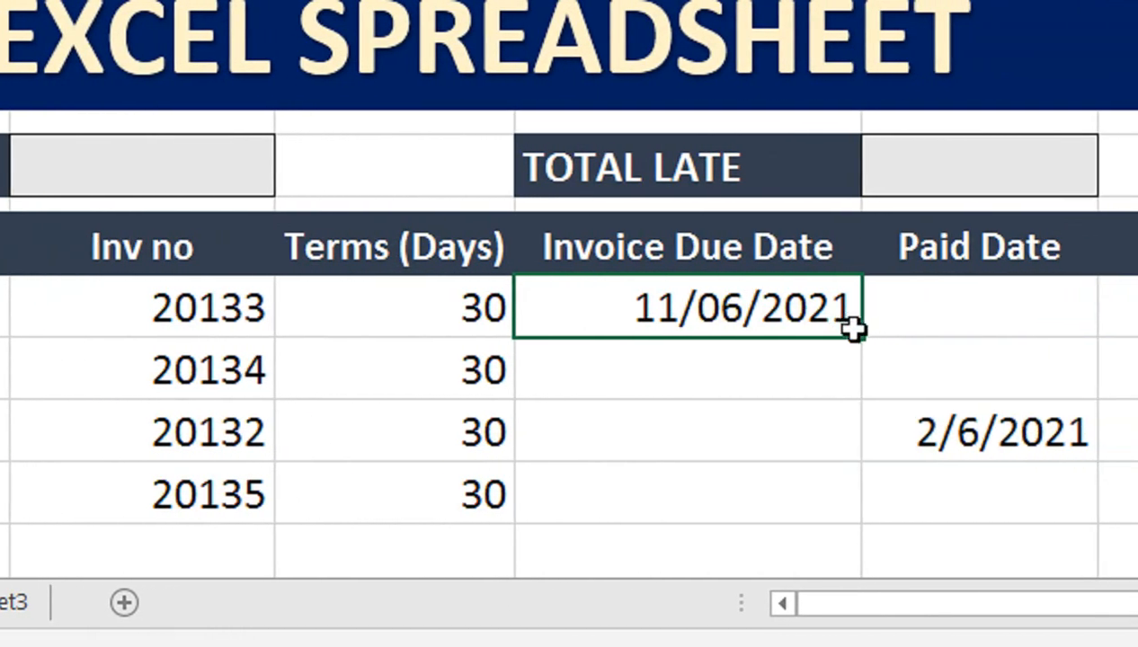
{"action": "left_click_drag", "start_coordinate": [855, 334], "coordinate": [843, 496]}
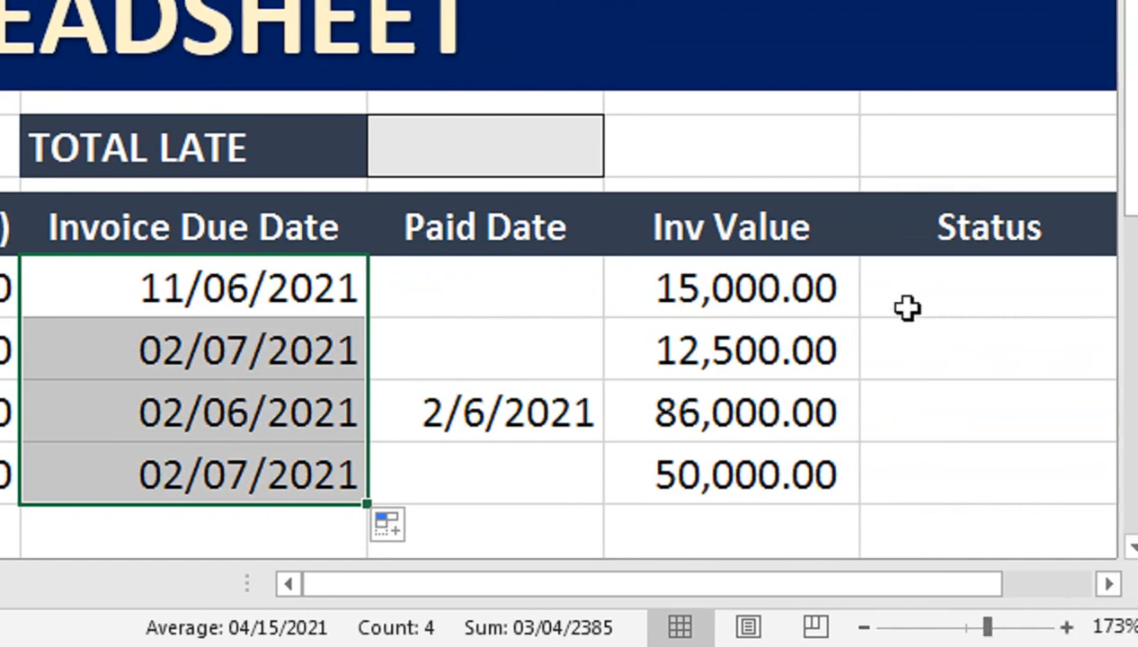
Begin an IF formula in Status cell H9 that tests whether the paid date is blank, using F9=""
{"action": "left_click", "coordinate": [899, 289]}
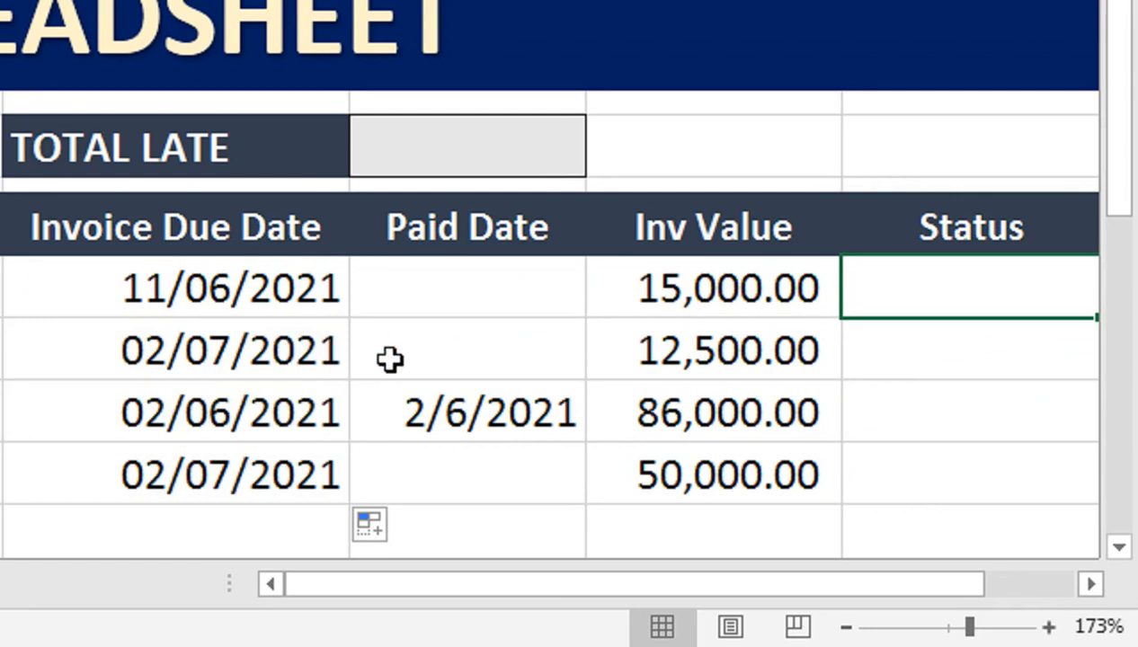
{"action": "left_click", "coordinate": [896, 350]}
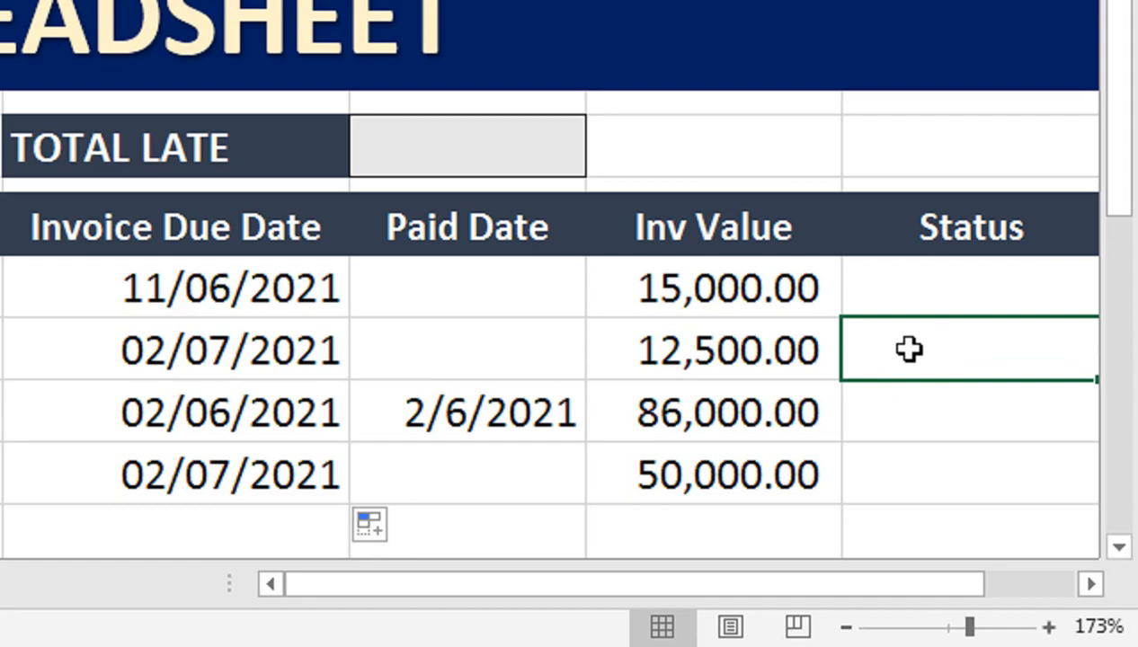
{"action": "left_click", "coordinate": [928, 304]}
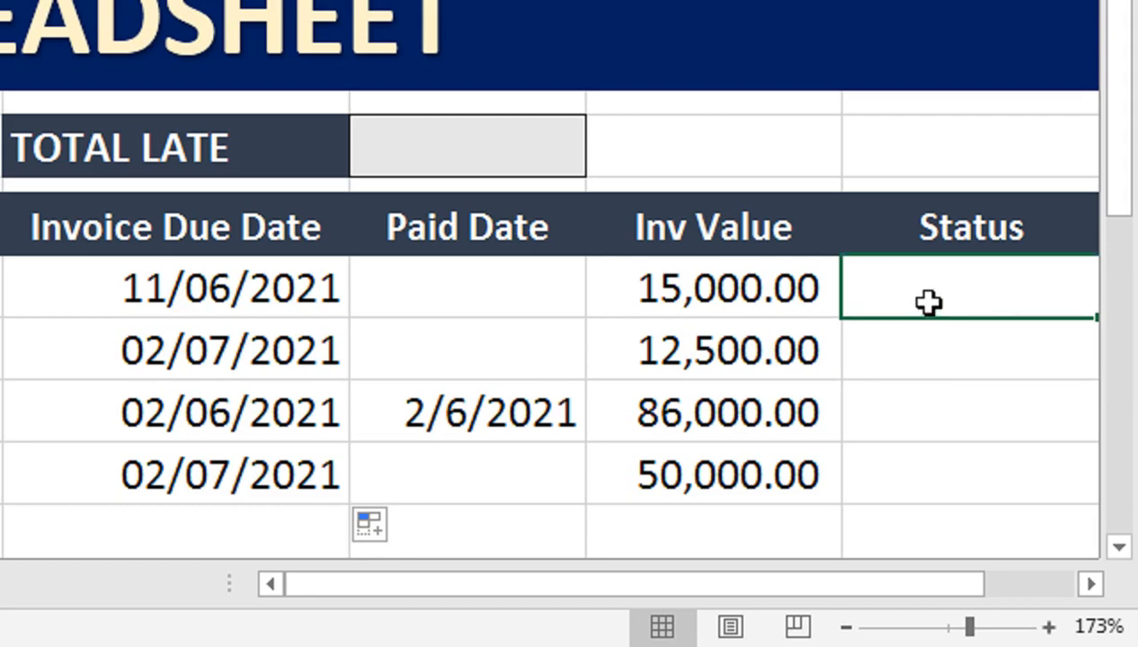
{"action": "type", "text": "="}
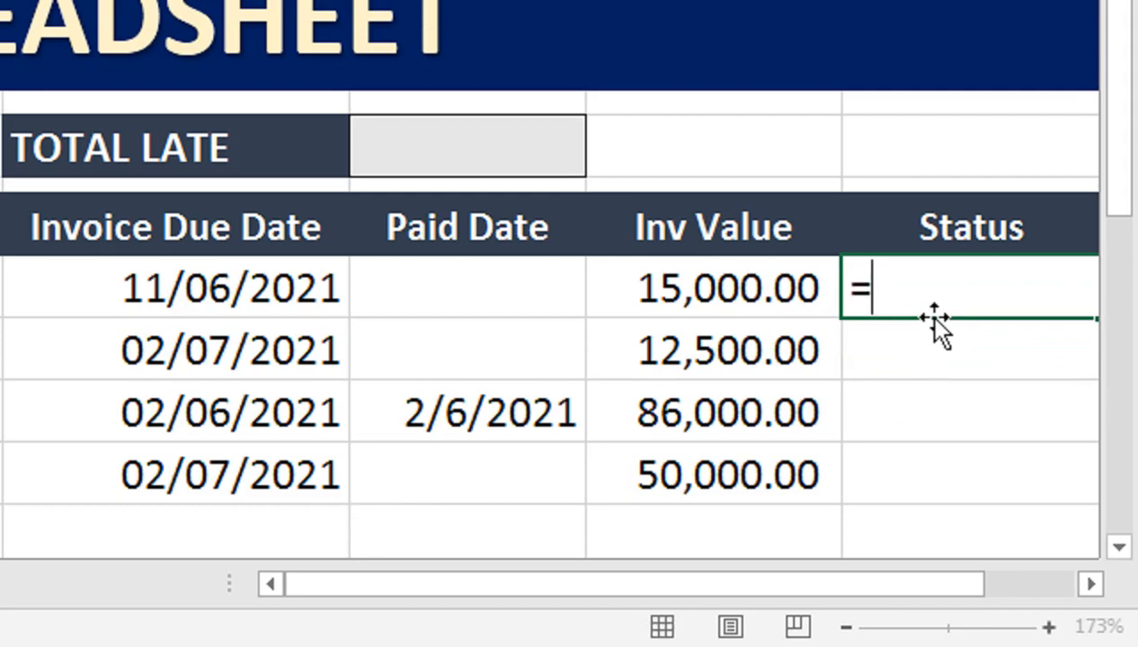
{"action": "type", "text": "IF("}
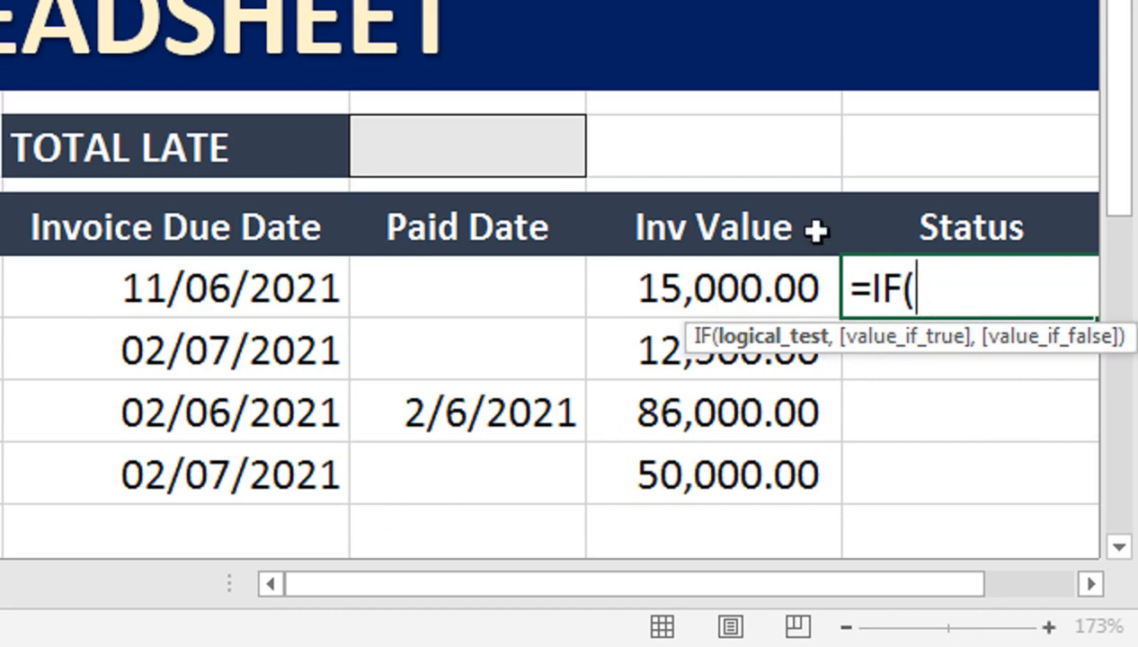
{"action": "left_click", "coordinate": [478, 284]}
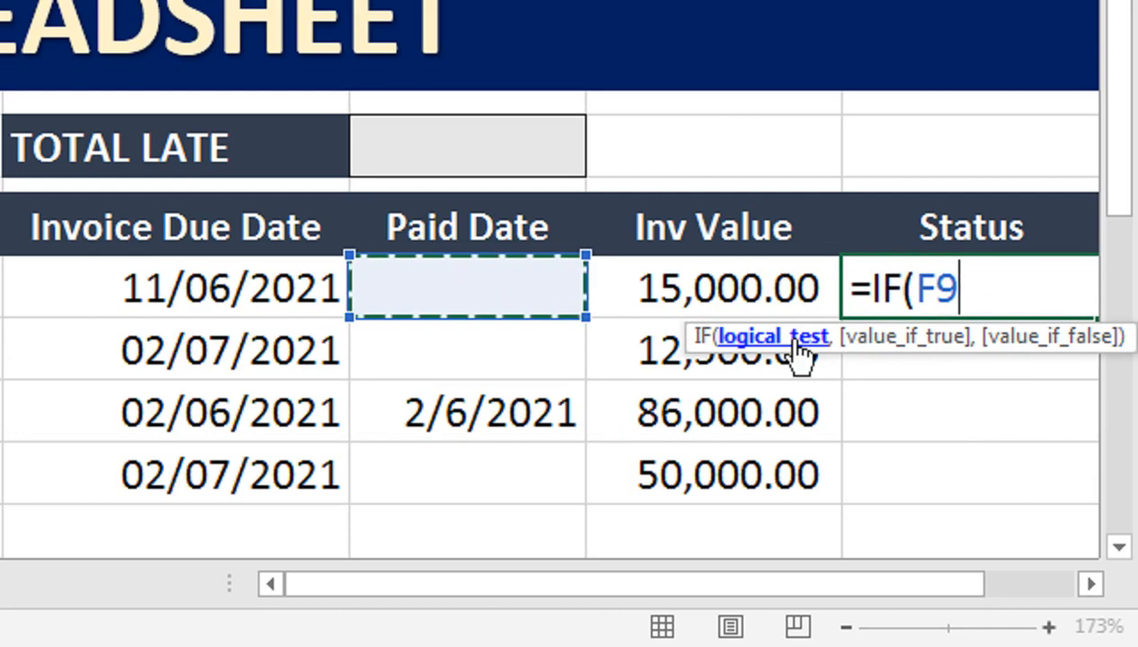
{"action": "type", "text": "="}
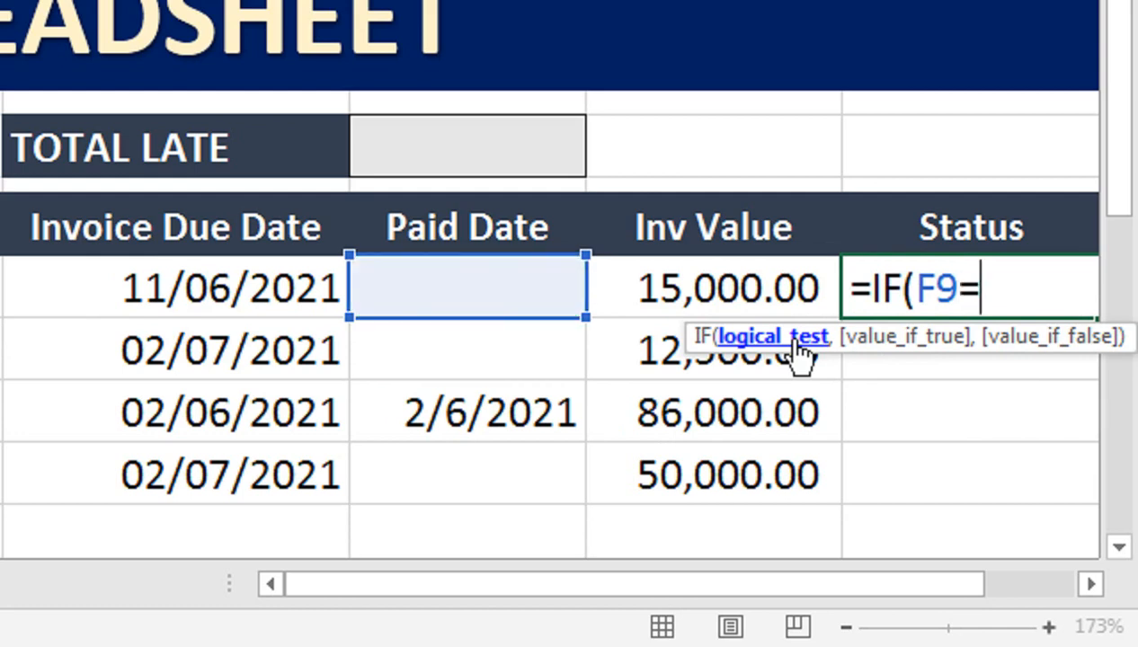
{"action": "type", "text": "\"\","}
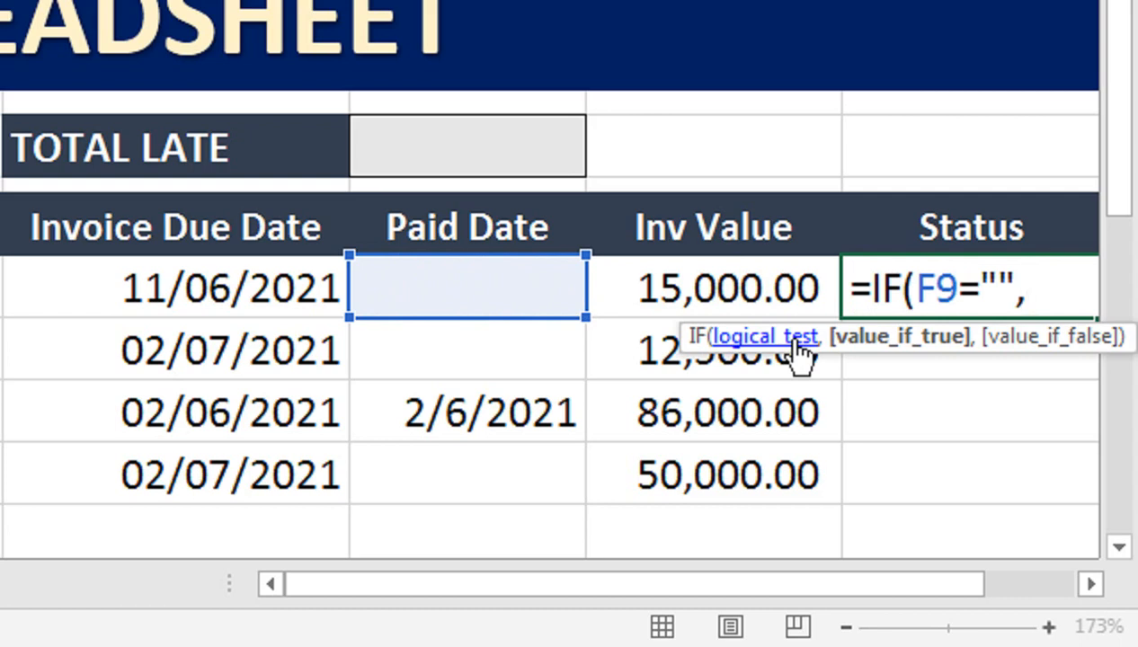
Nest a second IF as the value-if-true argument, testing whether the due date has passed with E9<today()
{"action": "type", "text": "if"}
{"action": "key", "text": "Tab"}
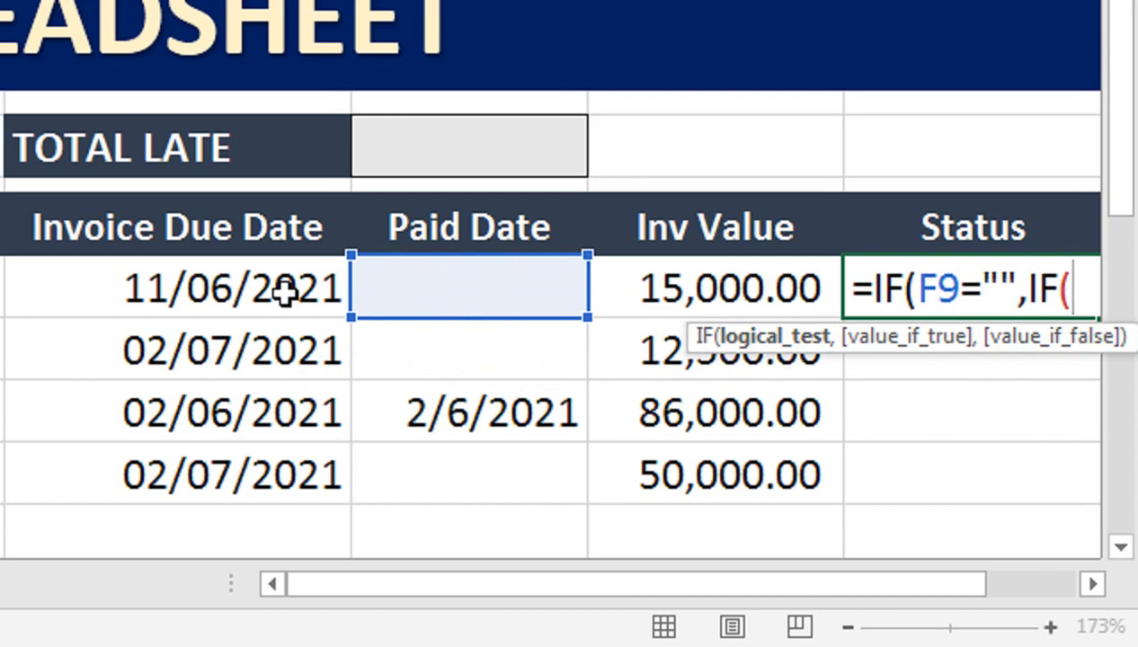
{"action": "left_click", "coordinate": [284, 292]}
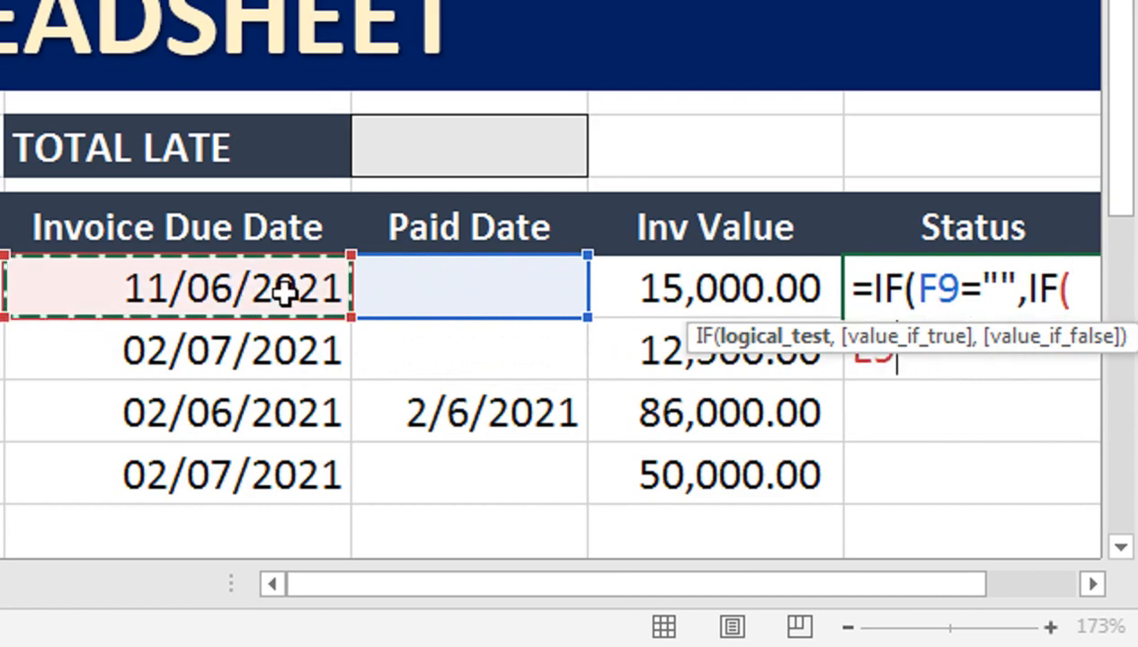
{"action": "type", "text": "<today("}
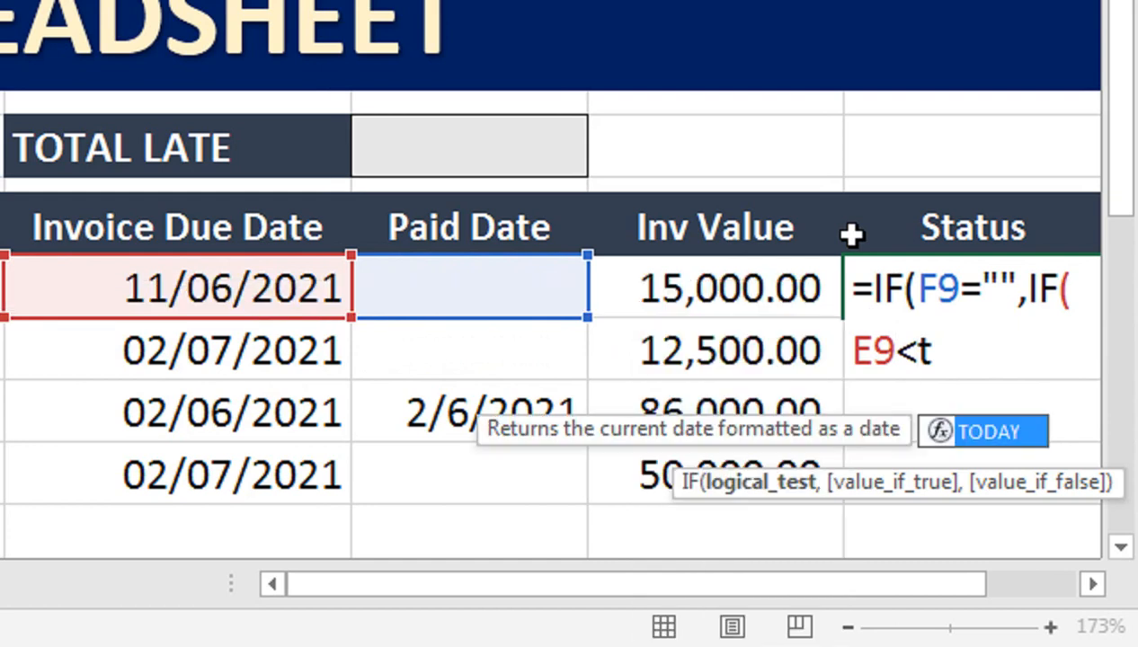
{"action": "type", "text": ")"}
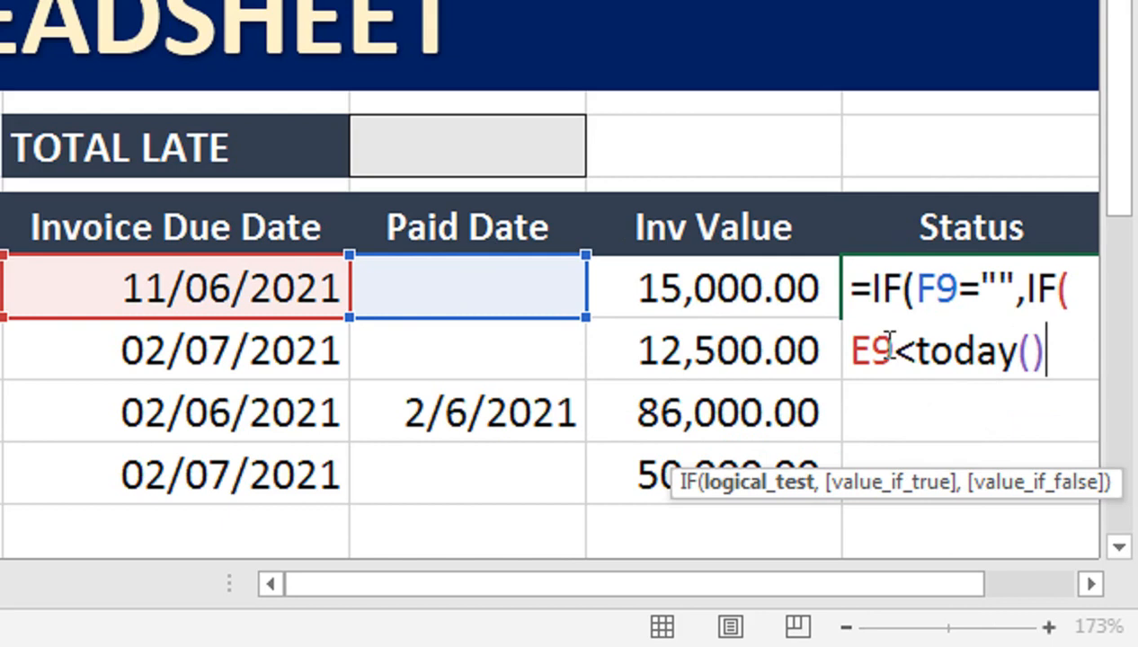
{"action": "type", "text": ","}
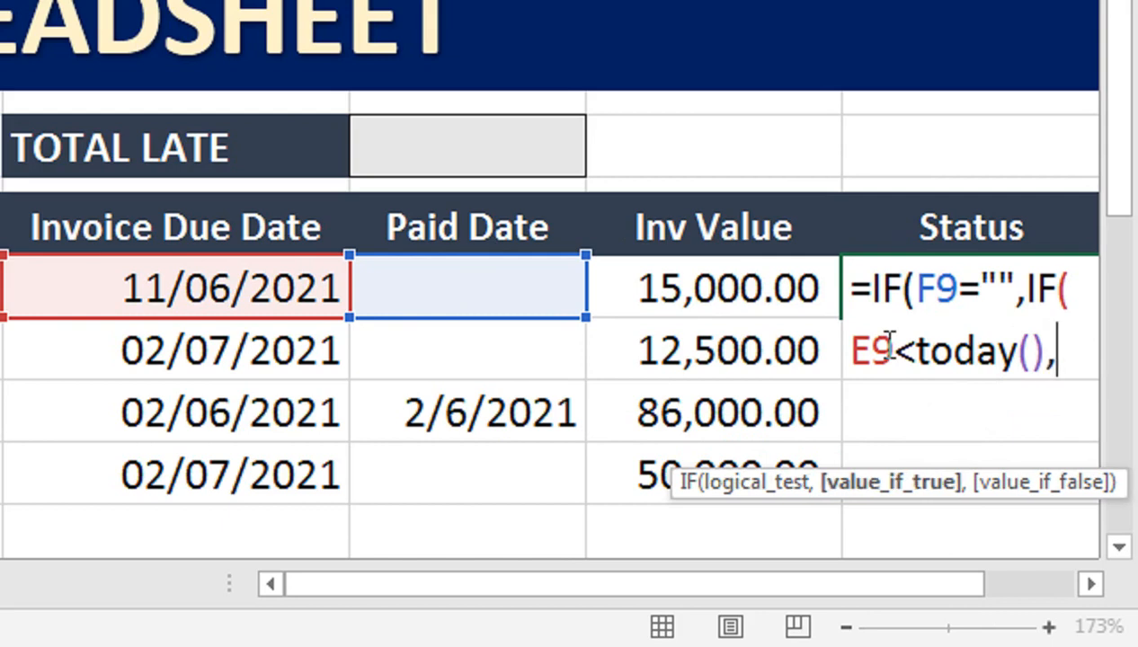
Give the nested IF in H9 "Late" as its value if true and "Outstanding" as its value if false
{"action": "type", "text": "\"Late"}
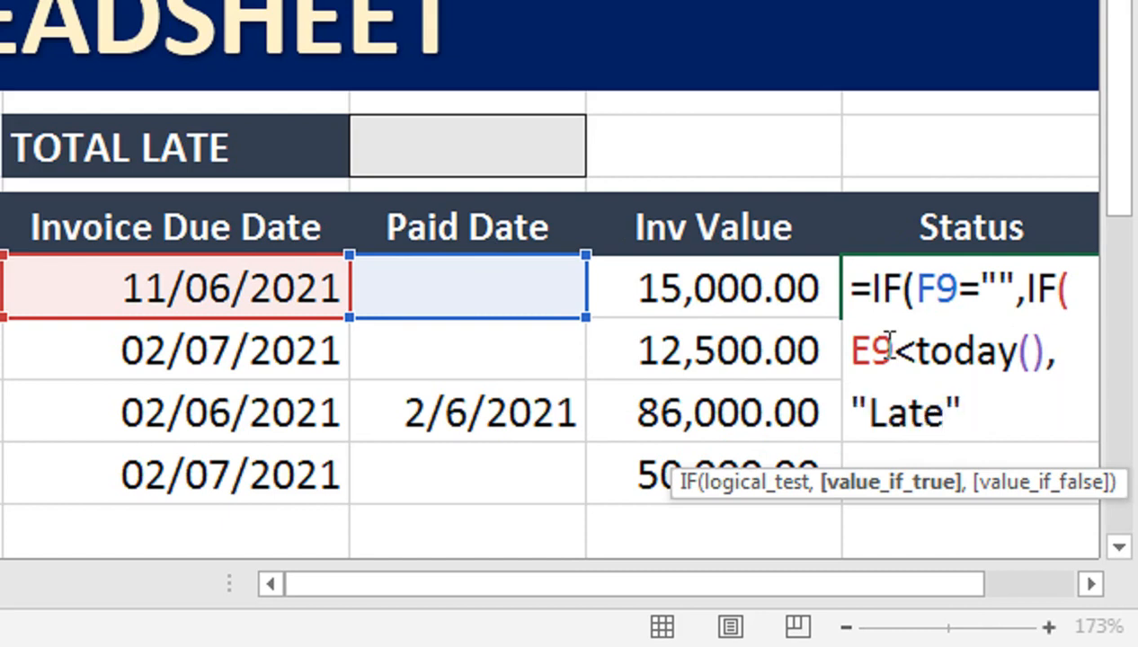
{"action": "type", "text": "\","}
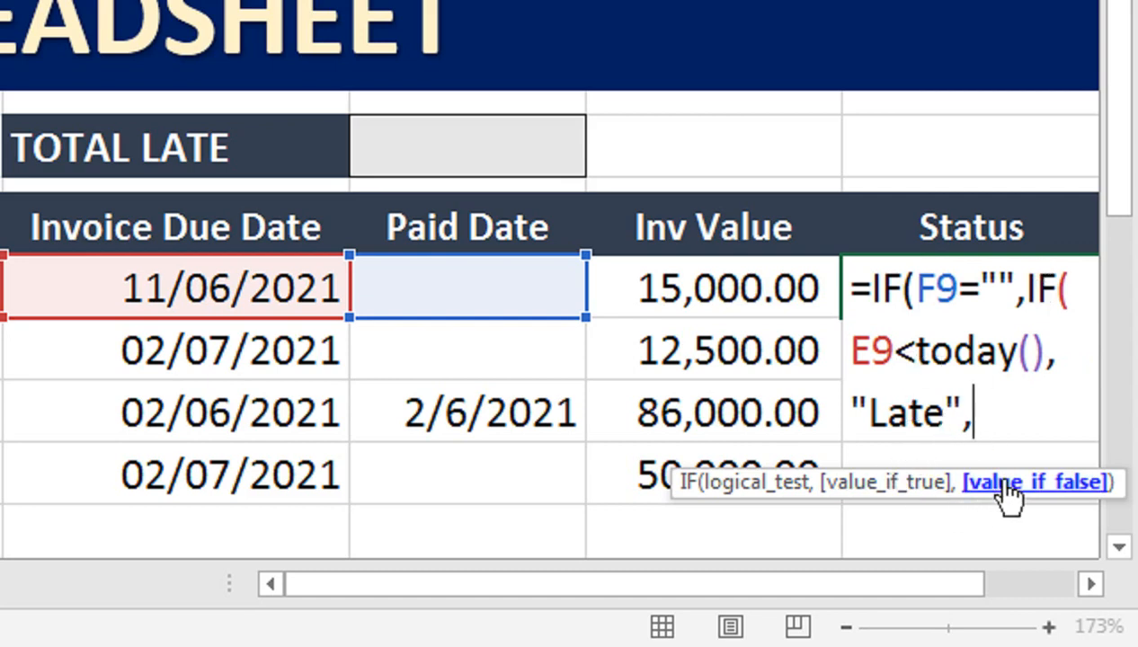
{"action": "type", "text": "Outstandi"}
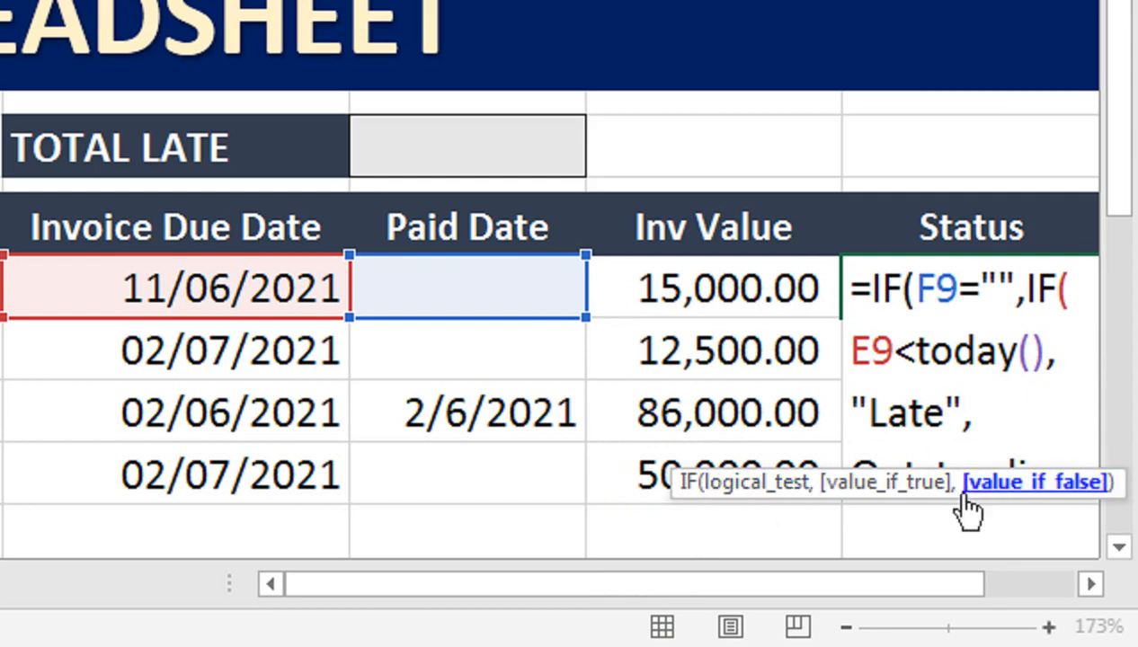
{"action": "left_click_drag", "start_coordinate": [954, 488], "coordinate": [950, 526]}
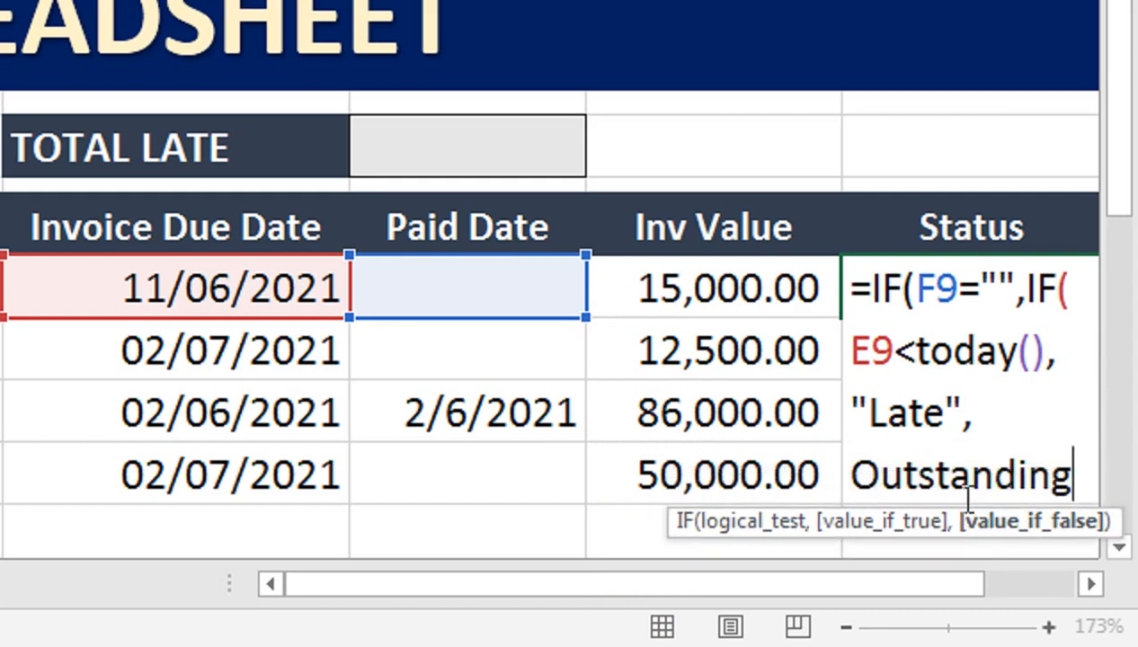
{"action": "left_click", "coordinate": [854, 473]}
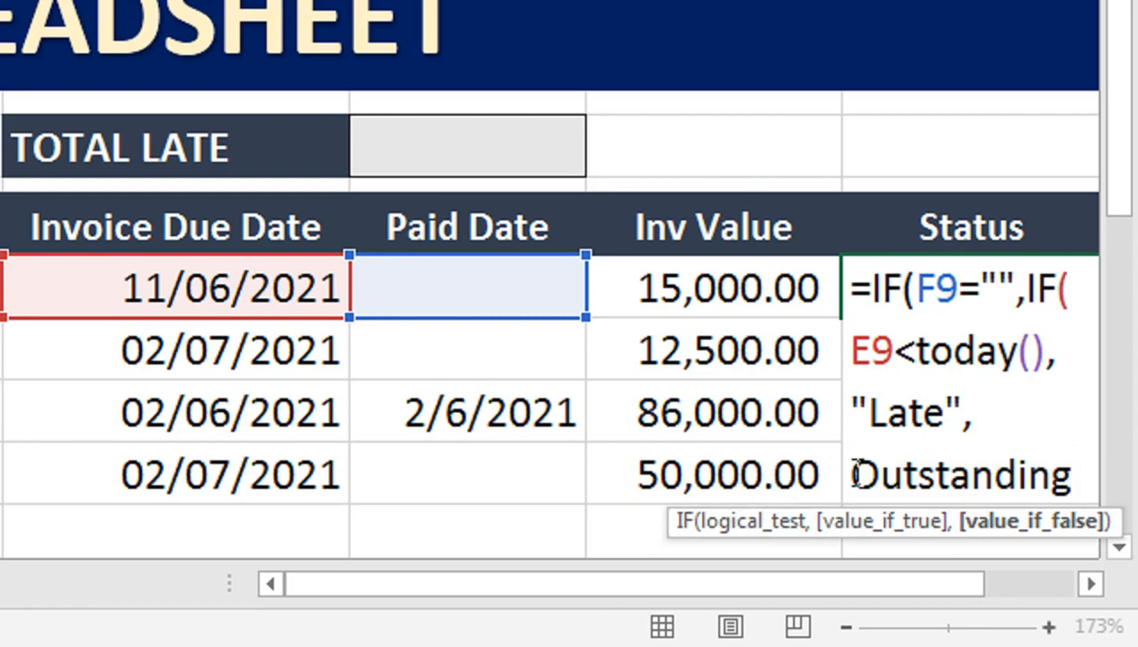
{"action": "type", "text": "\""}
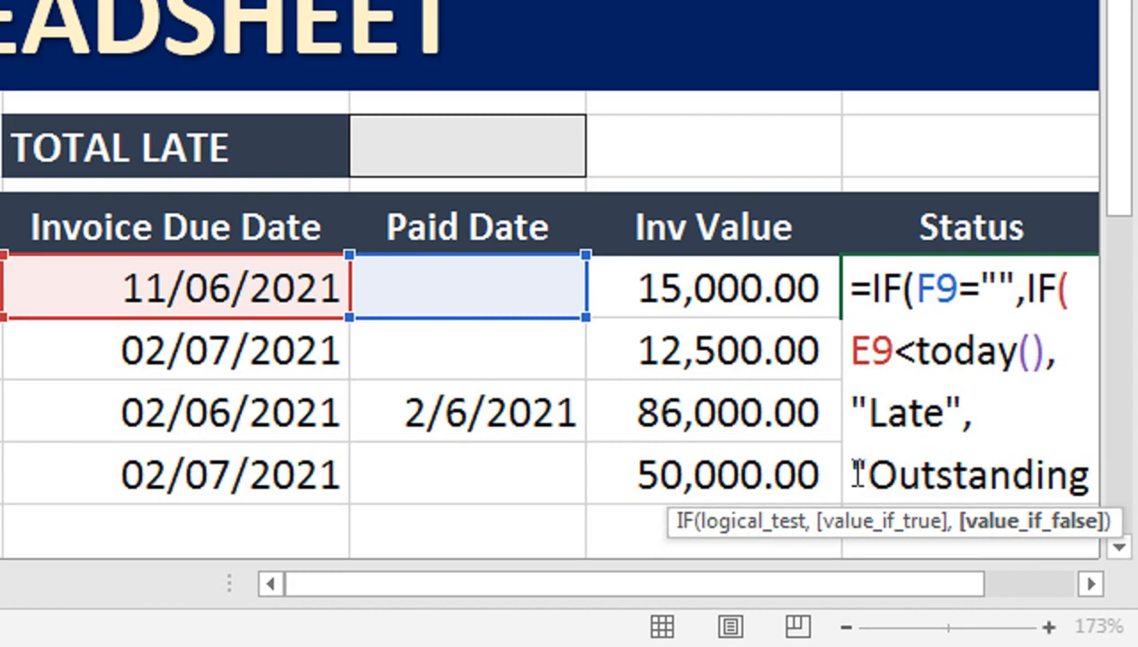
{"action": "left_click", "coordinate": [1086, 460]}
{"action": "type", "text": "\""}
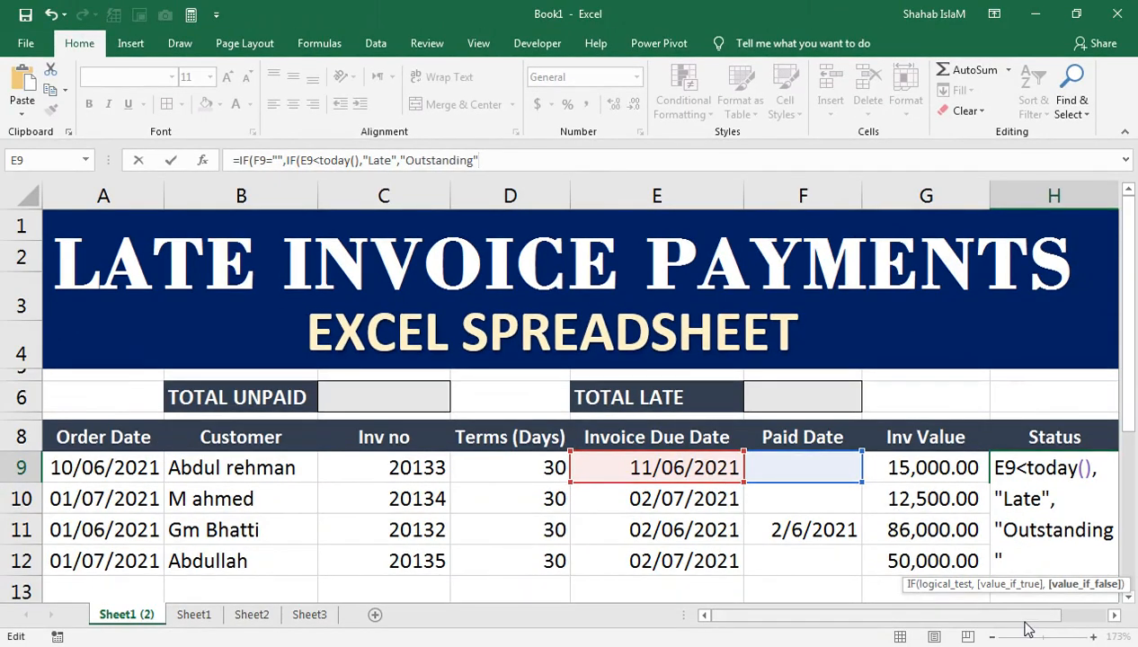
Close the nested IF, add "Paid" as the outer IF's value if false, and commit the H9 status formula
{"action": "left_click_drag", "start_coordinate": [1018, 591], "coordinate": [398, 185]}
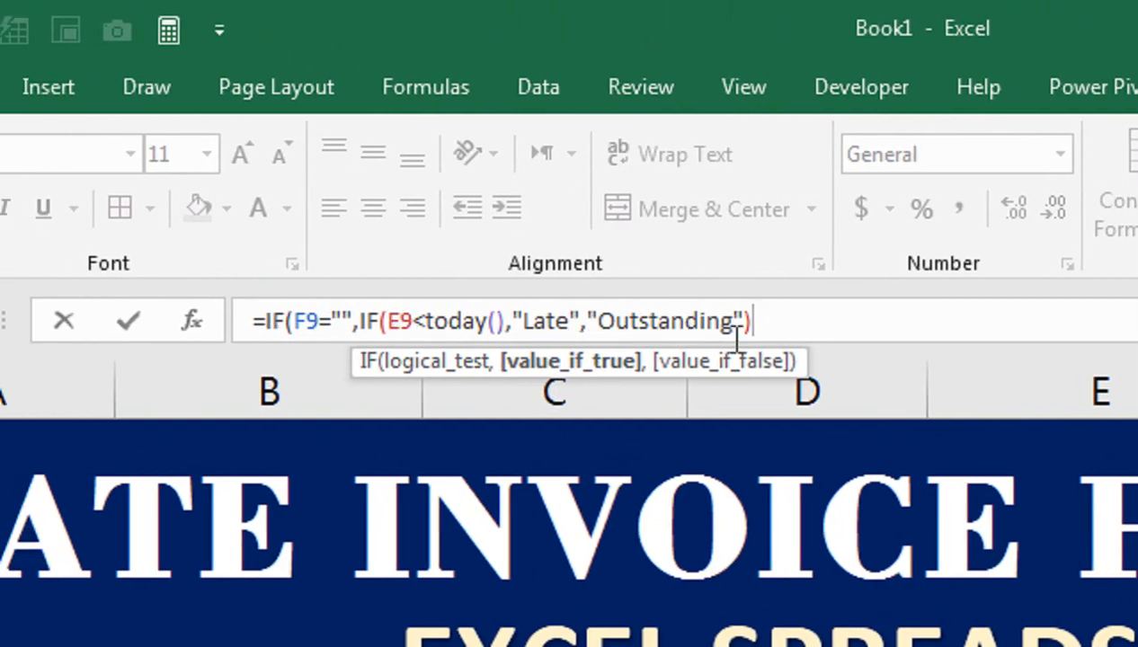
{"action": "type", "text": ","}
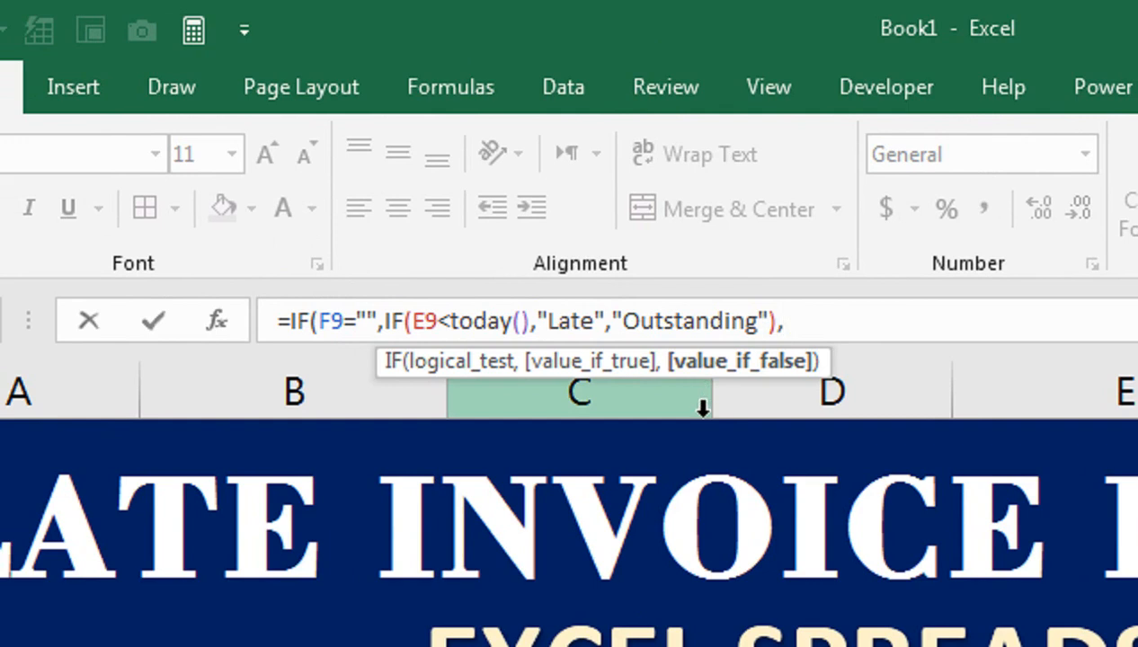
{"action": "type", "text": "\"Paid"}
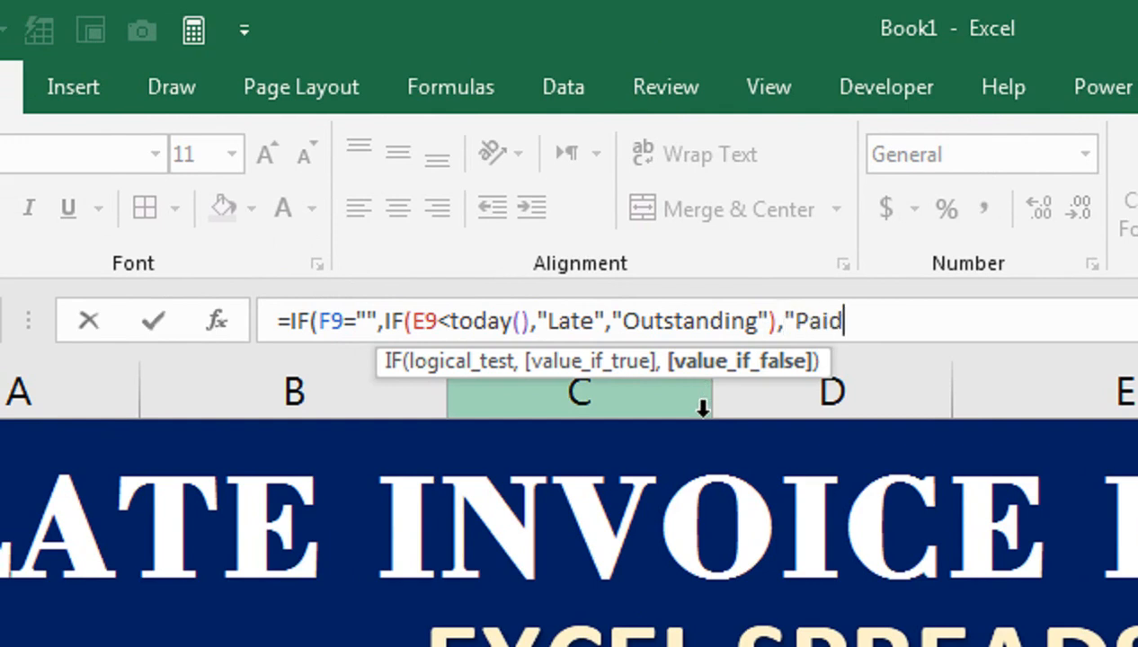
{"action": "type", "text": "\")"}
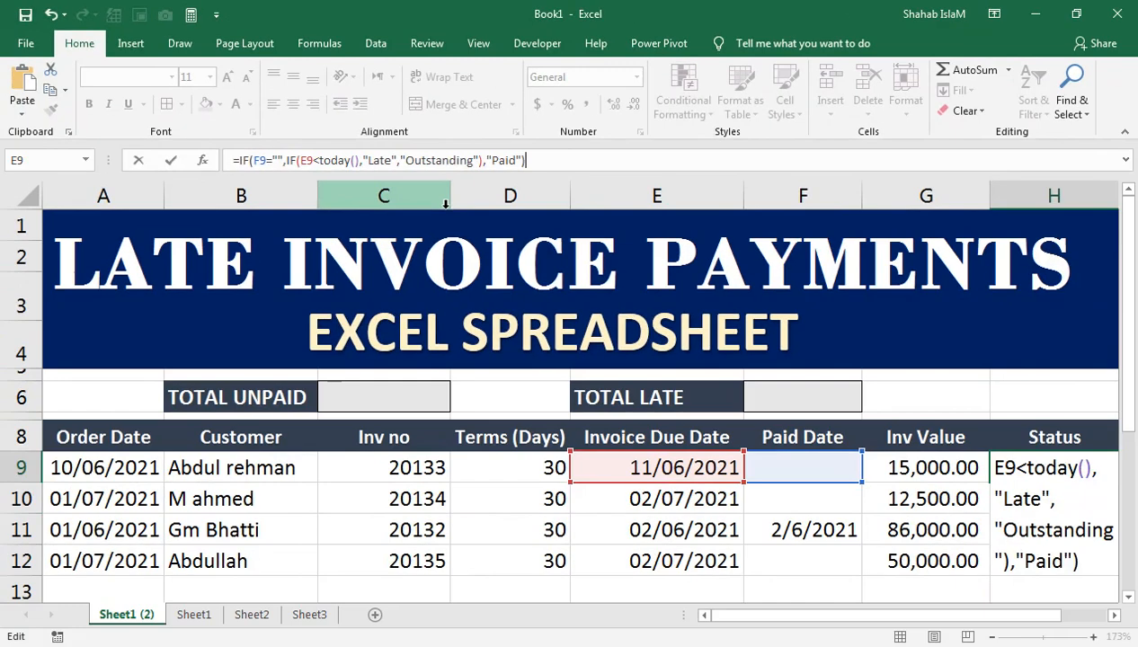
{"action": "key", "text": "Return"}
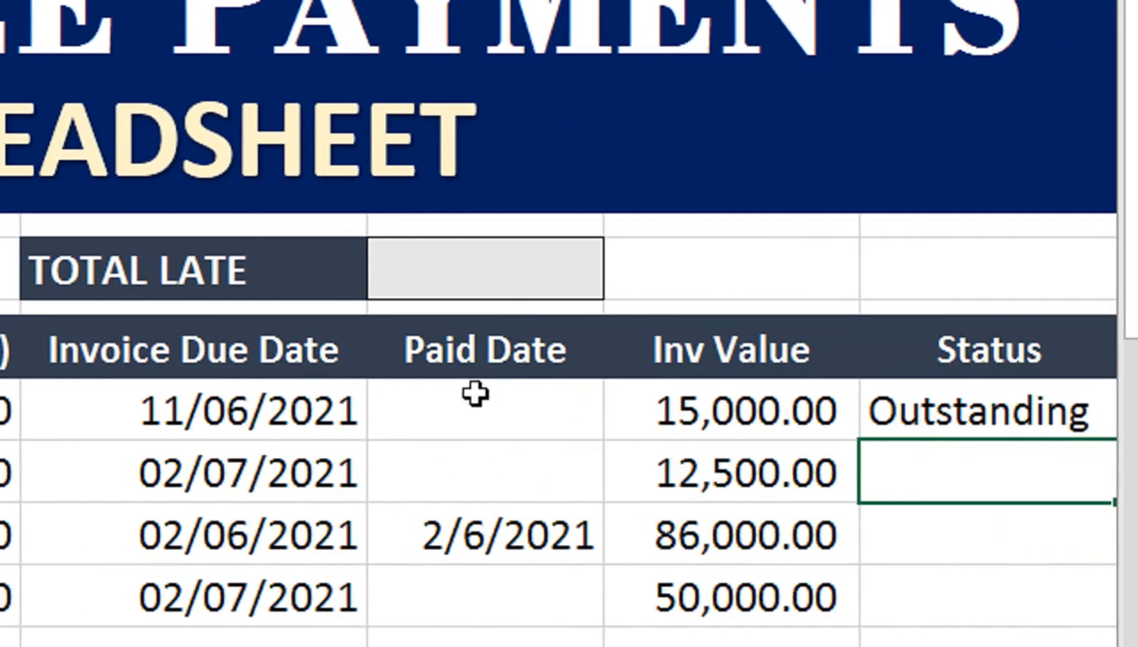
Fill the status formula from H9 down through H12
{"action": "left_click", "coordinate": [885, 411]}
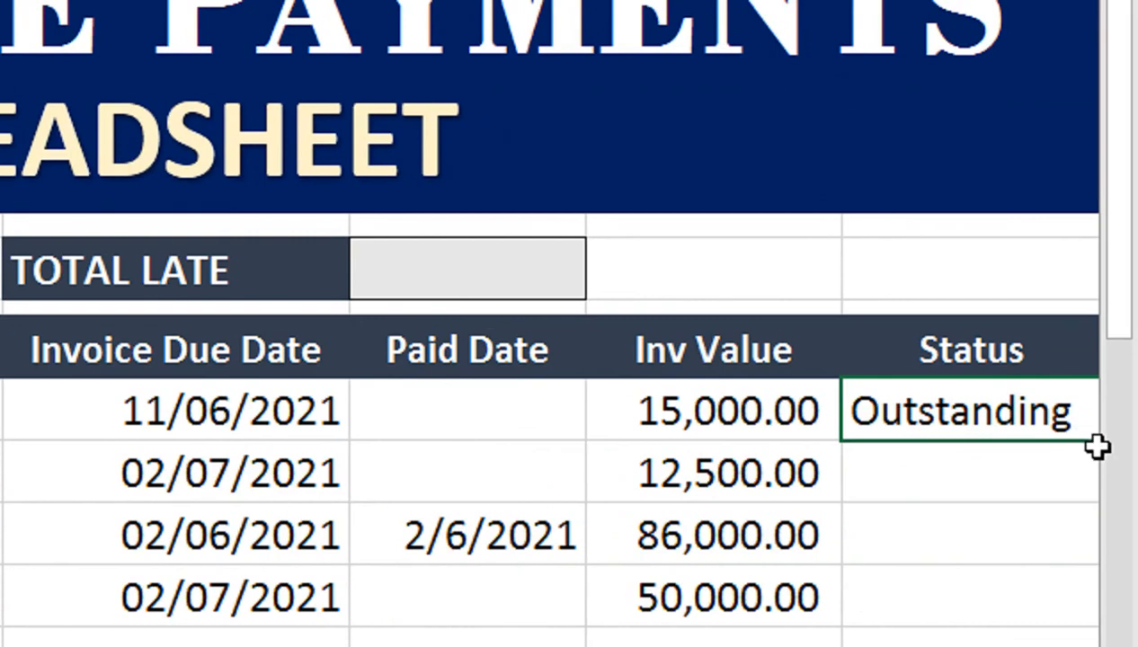
{"action": "left_click_drag", "start_coordinate": [1099, 442], "coordinate": [1069, 609]}
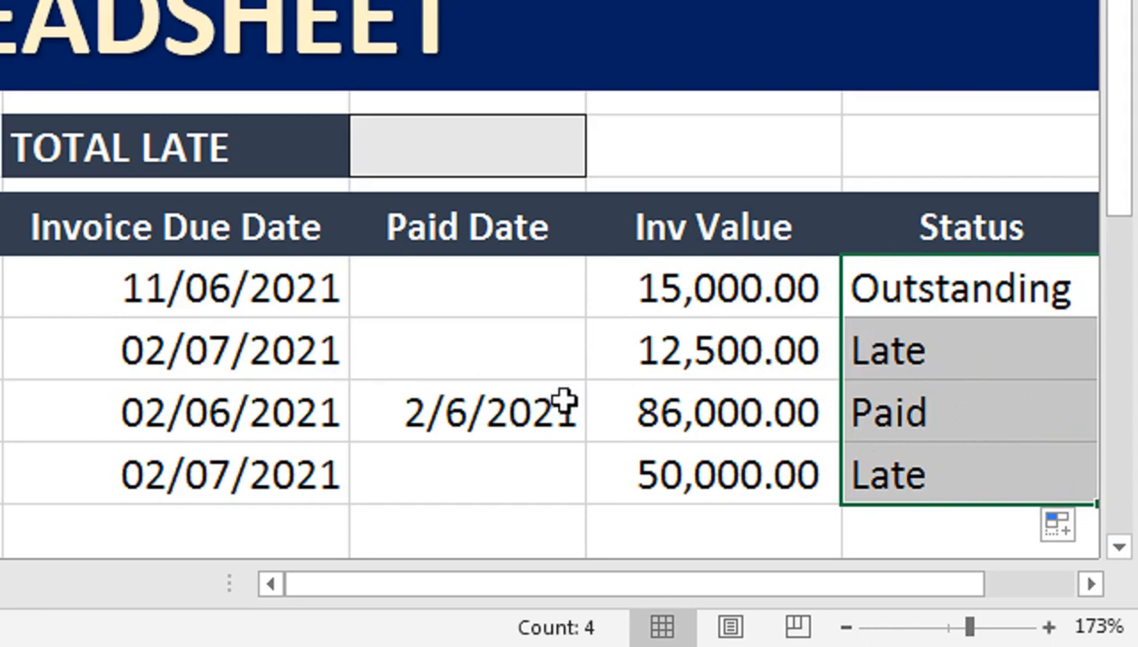
{"action": "left_click", "coordinate": [863, 465]}
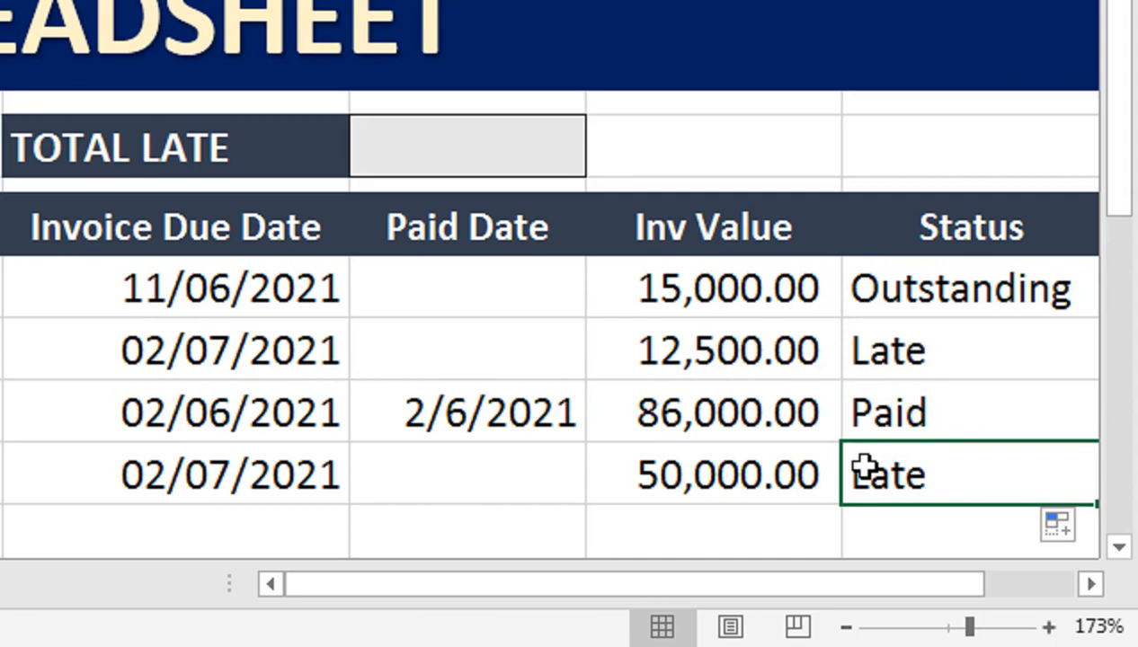
Test the status formula by entering =today() as the Paid Date in F9 and clearing that cell again
{"action": "left_click", "coordinate": [541, 290]}
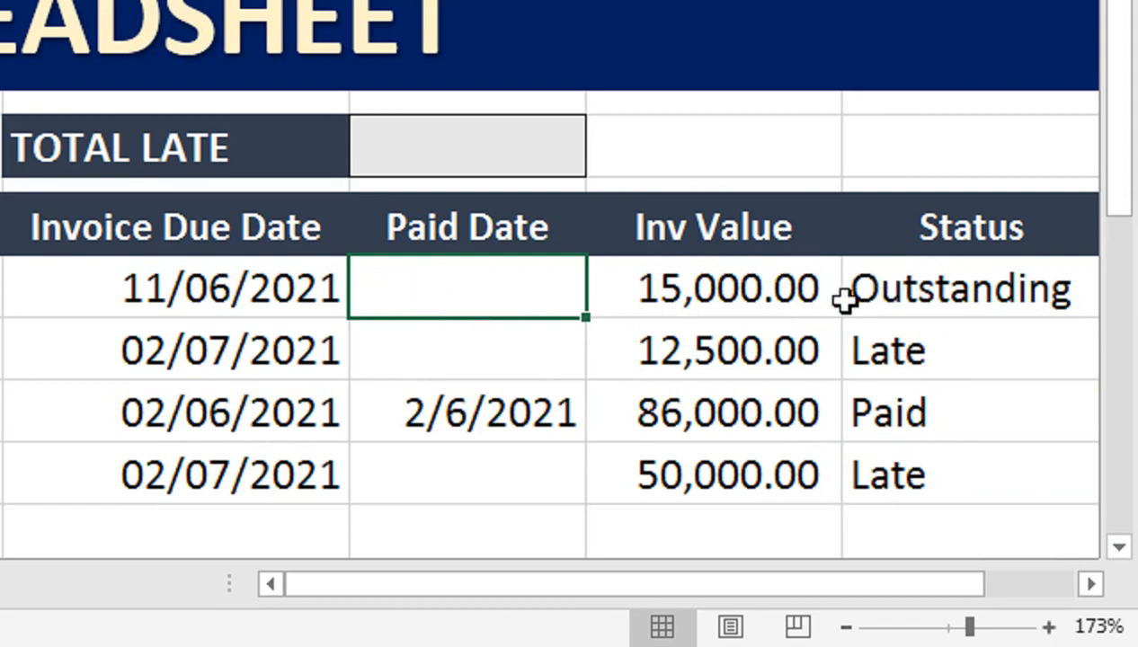
{"action": "type", "text": "=today()"}
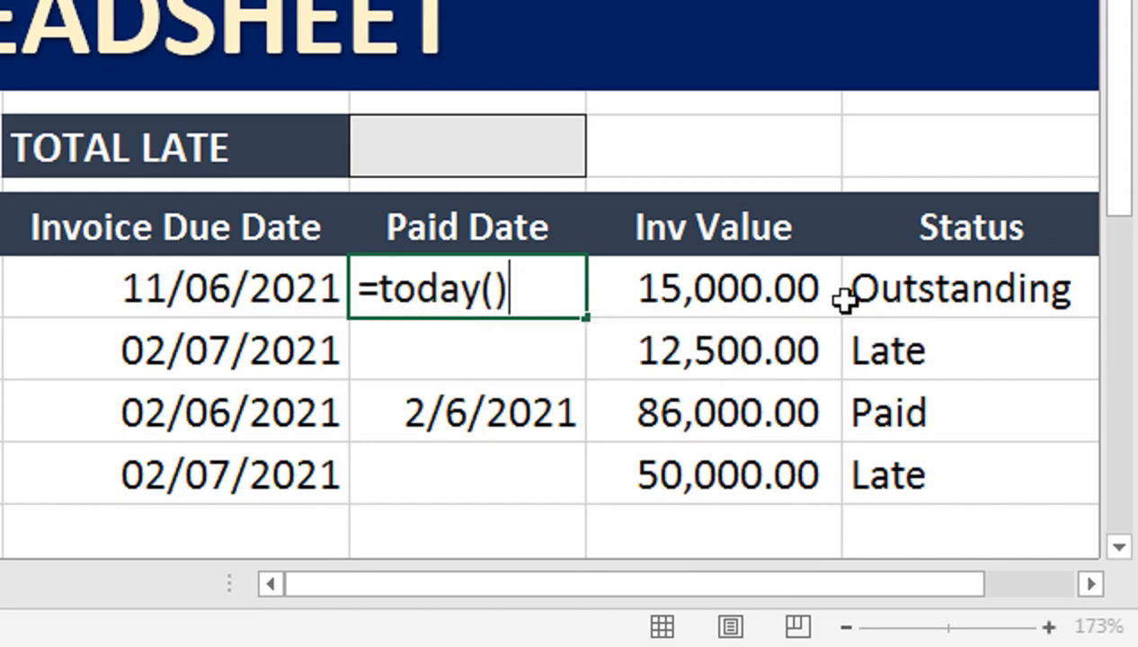
{"action": "key", "text": "Return"}
{"action": "key", "text": "Up"}
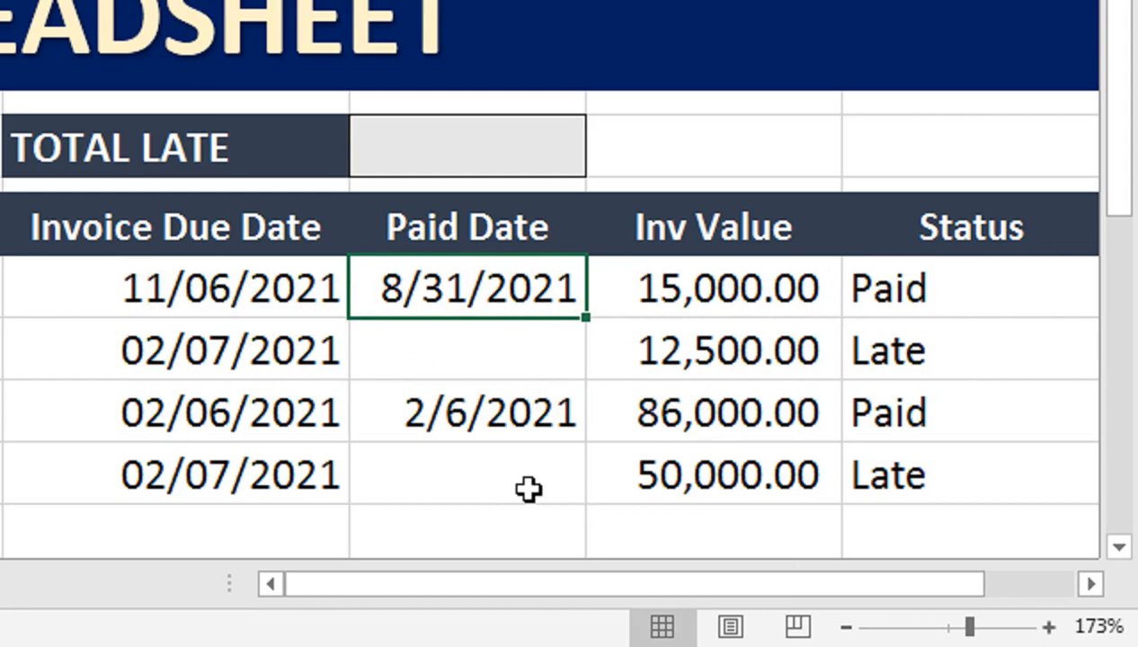
{"action": "key", "text": "Delete"}
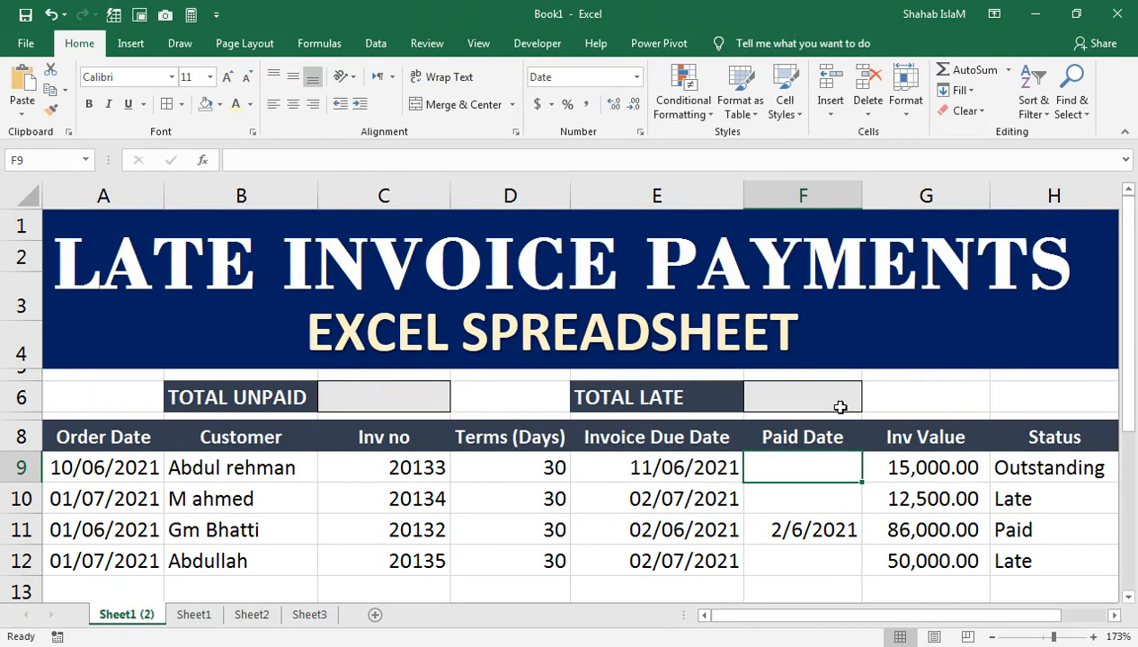
Enter =SUMIF(H9:H12,H10,G9:G12) in the TOTAL LATE cell F6 to sum the late invoice values
{"action": "left_click", "coordinate": [838, 404]}
{"action": "type", "text": "=sumi"}
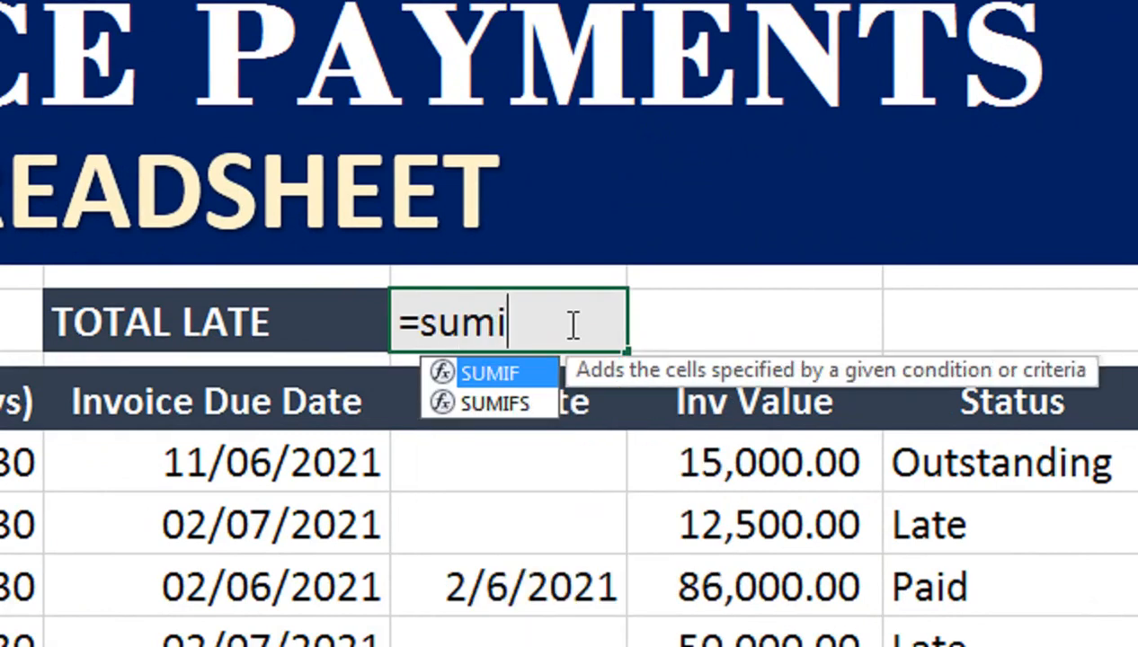
{"action": "key", "text": "Tab"}
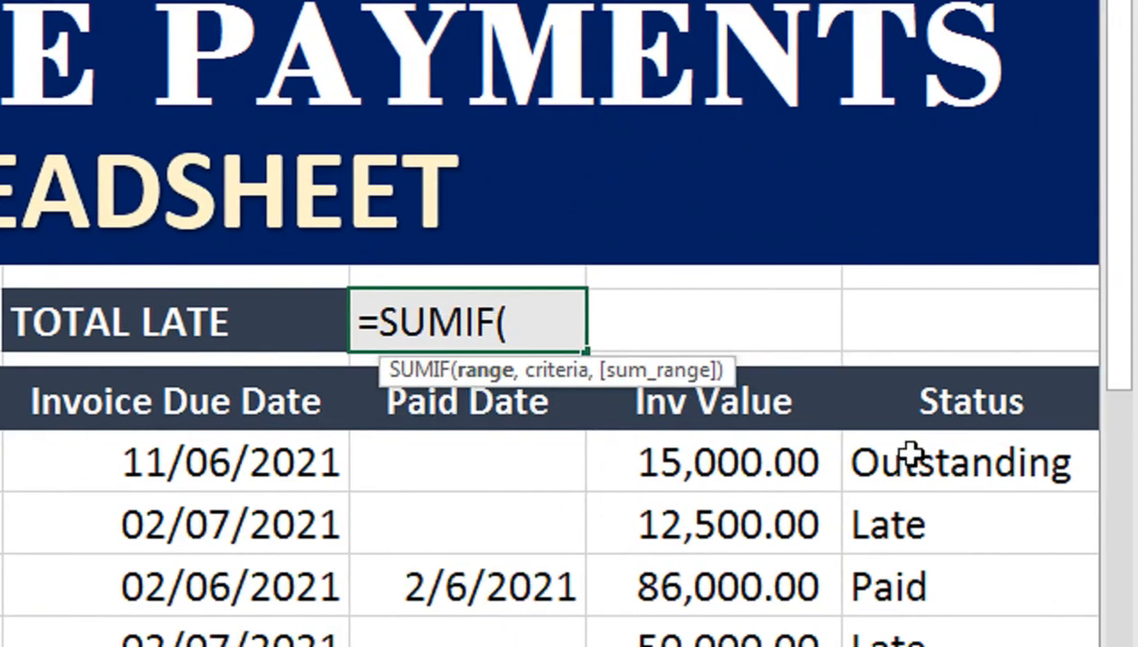
{"action": "left_click_drag", "start_coordinate": [948, 457], "coordinate": [936, 627]}
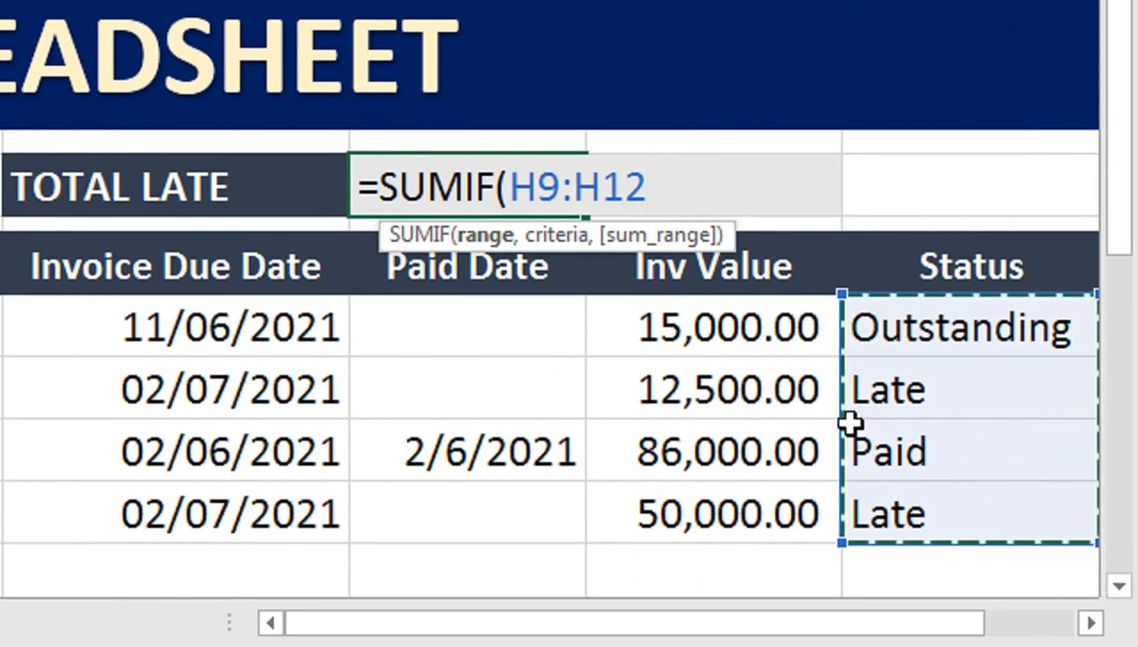
{"action": "type", "text": ","}
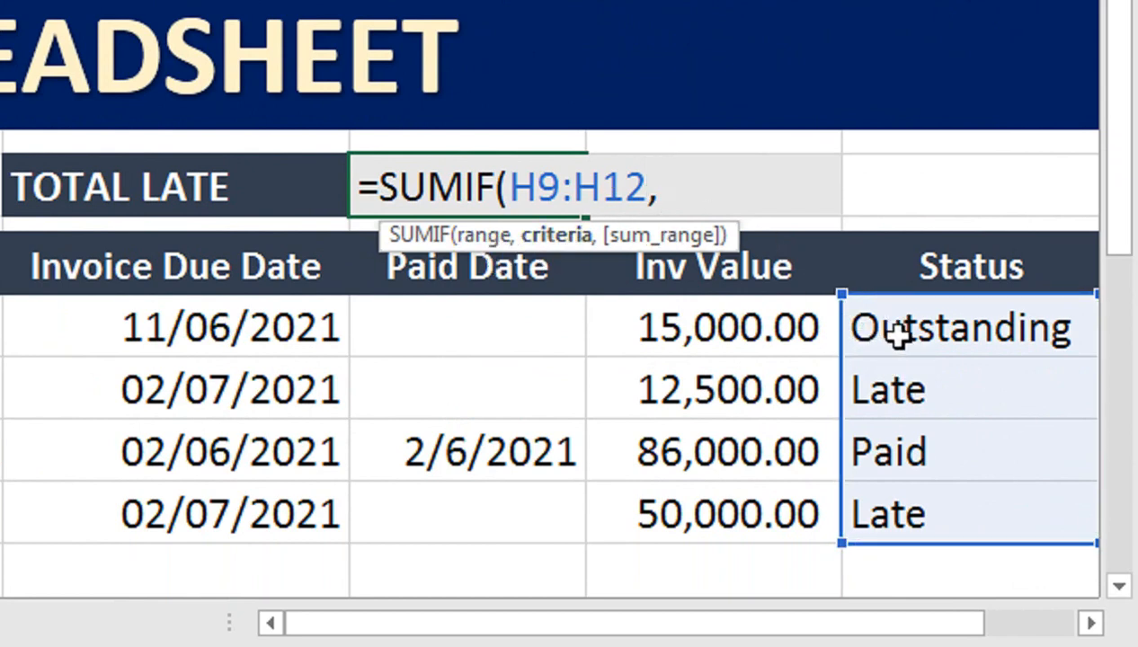
{"action": "left_click", "coordinate": [872, 396]}
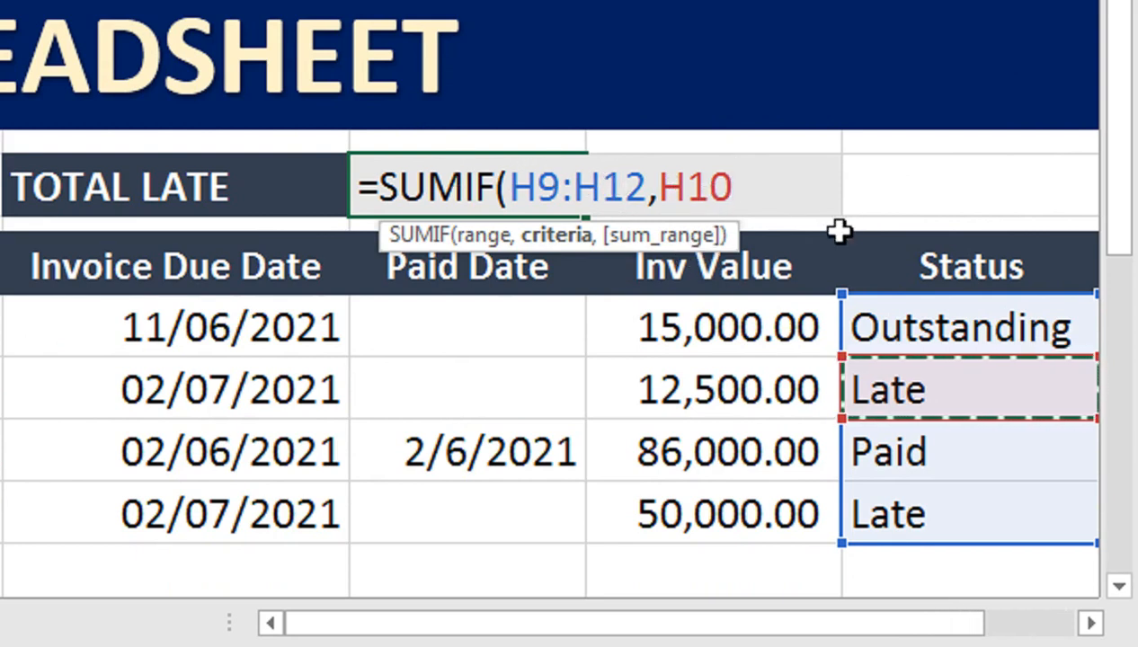
{"action": "type", "text": ","}
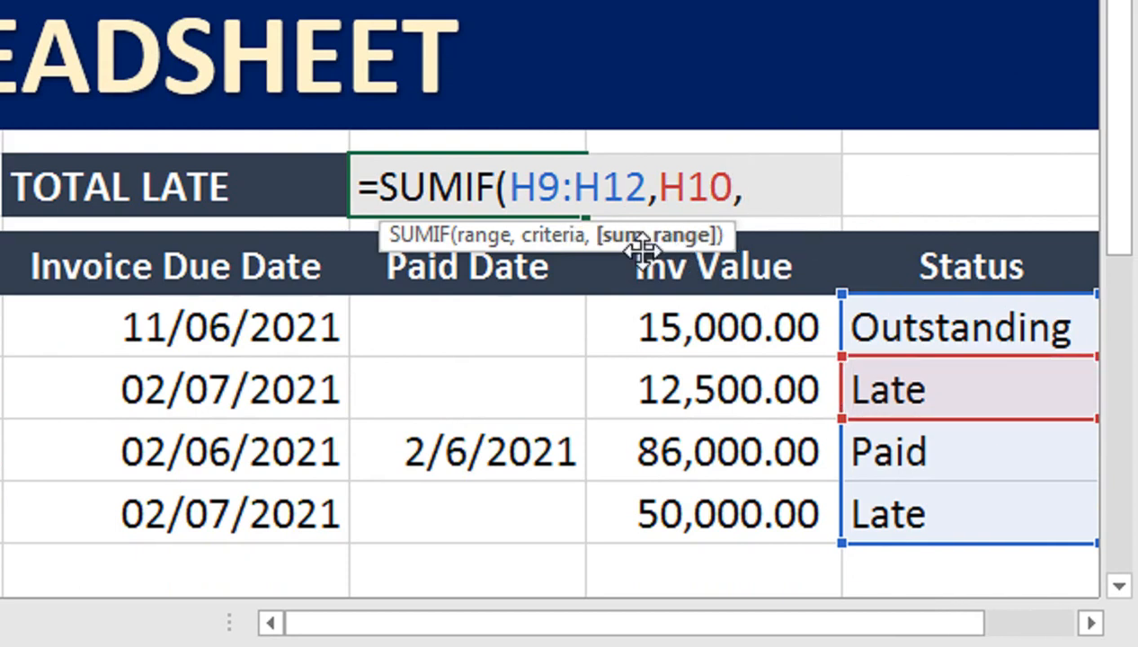
{"action": "left_click_drag", "start_coordinate": [661, 328], "coordinate": [674, 490]}
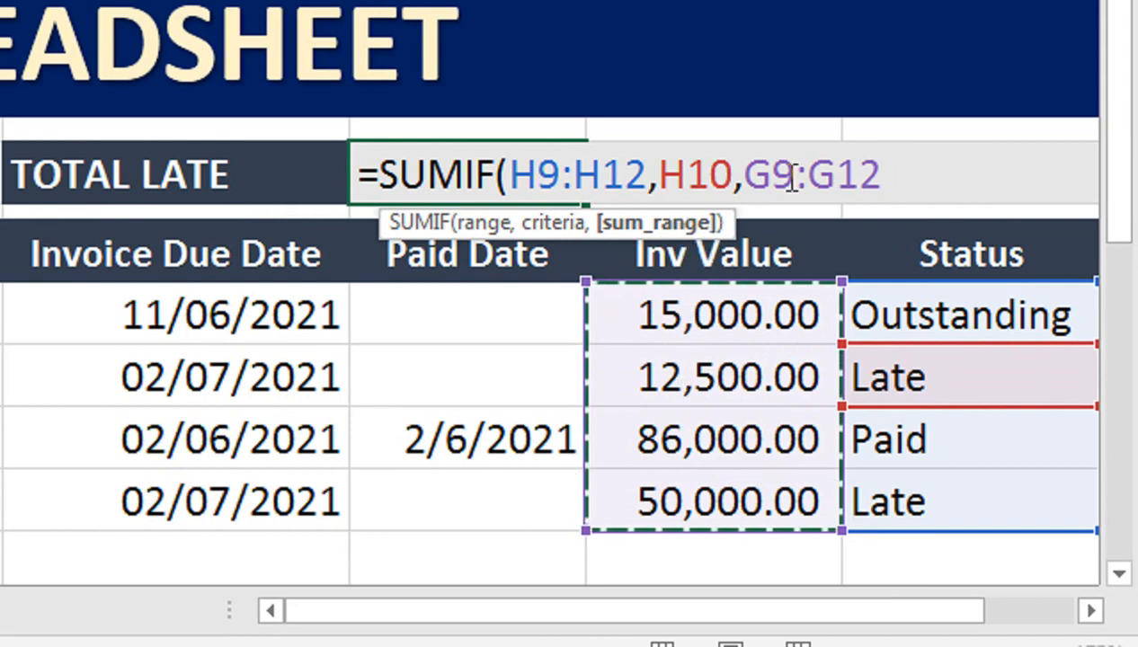
{"action": "type", "text": ")"}
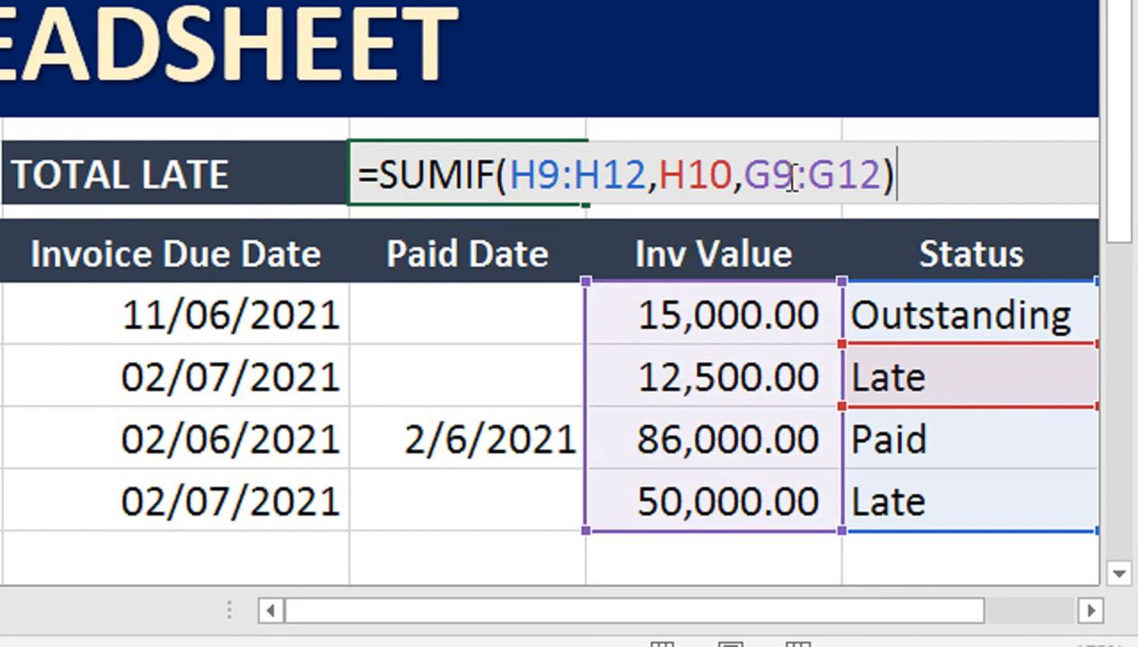
{"action": "key", "text": "Return"}
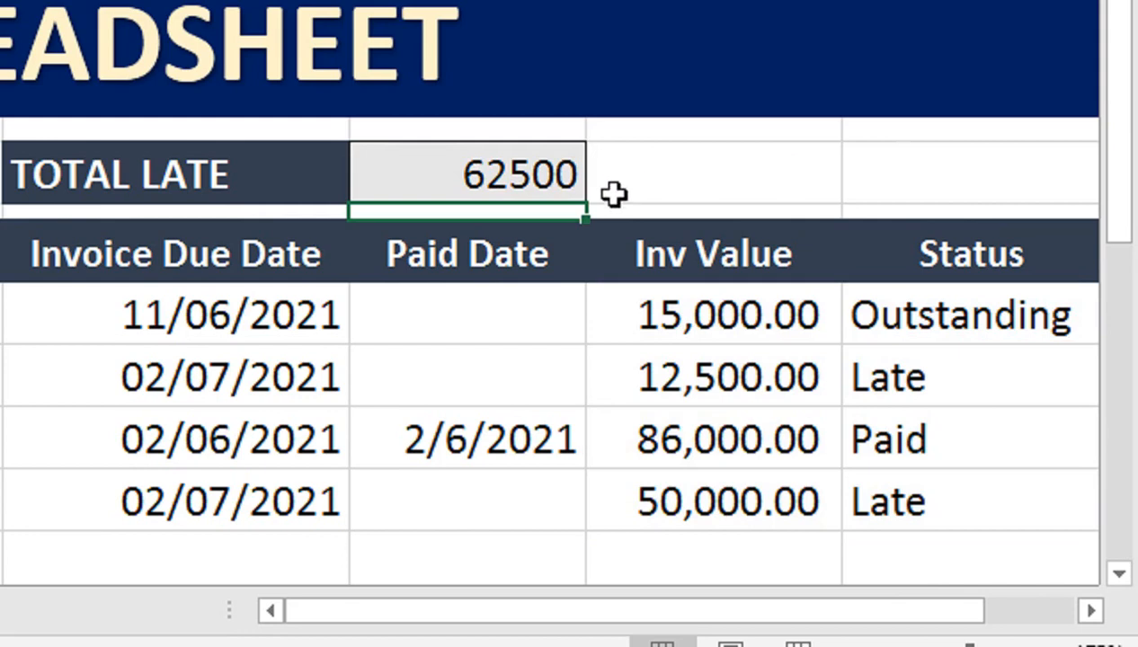
{"action": "left_click", "coordinate": [451, 176]}
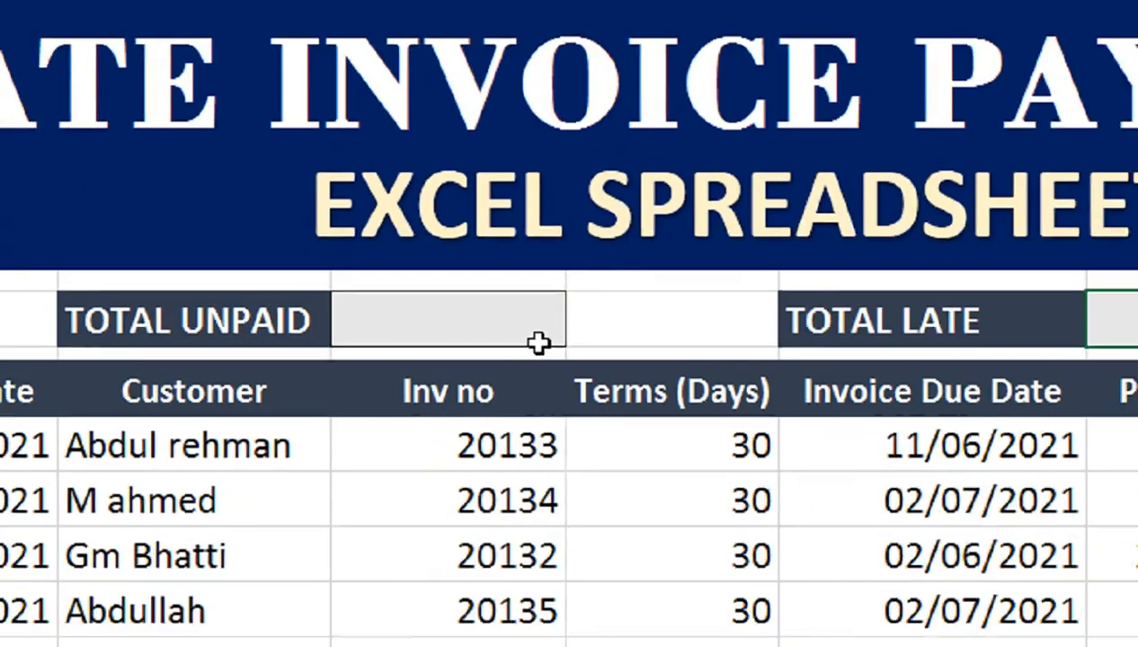
Start the TOTAL UNPAID formula in C6 with a SUMIF of range H9:H12, criterion H9 and sum range G9:G12
{"action": "left_click", "coordinate": [536, 407]}
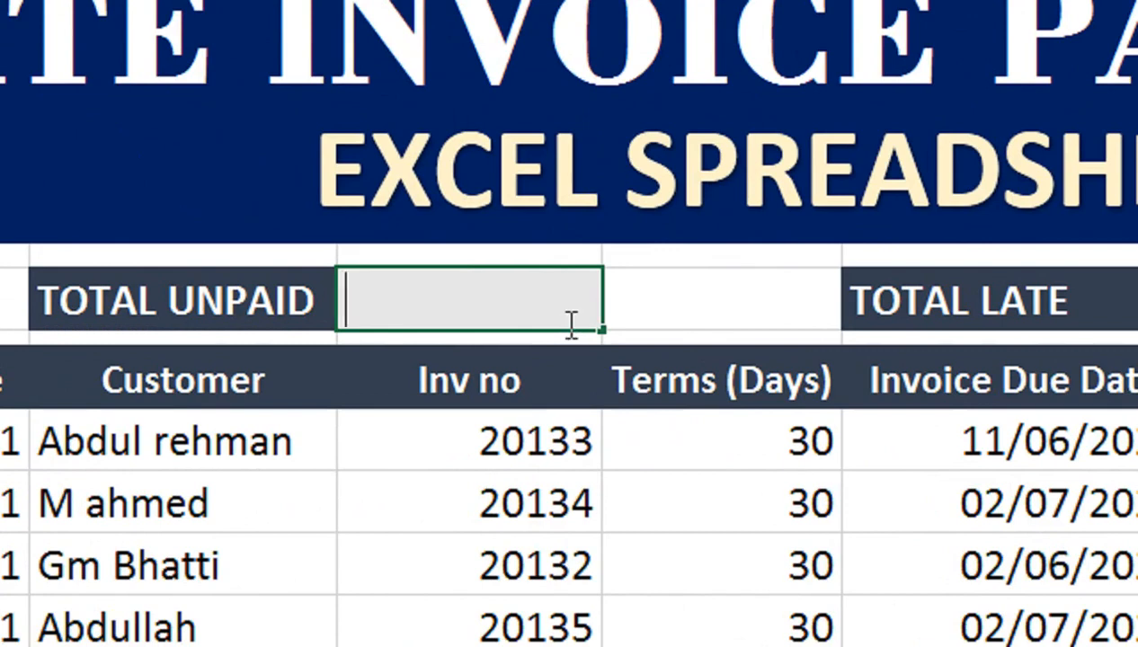
{"action": "type", "text": "=sum"}
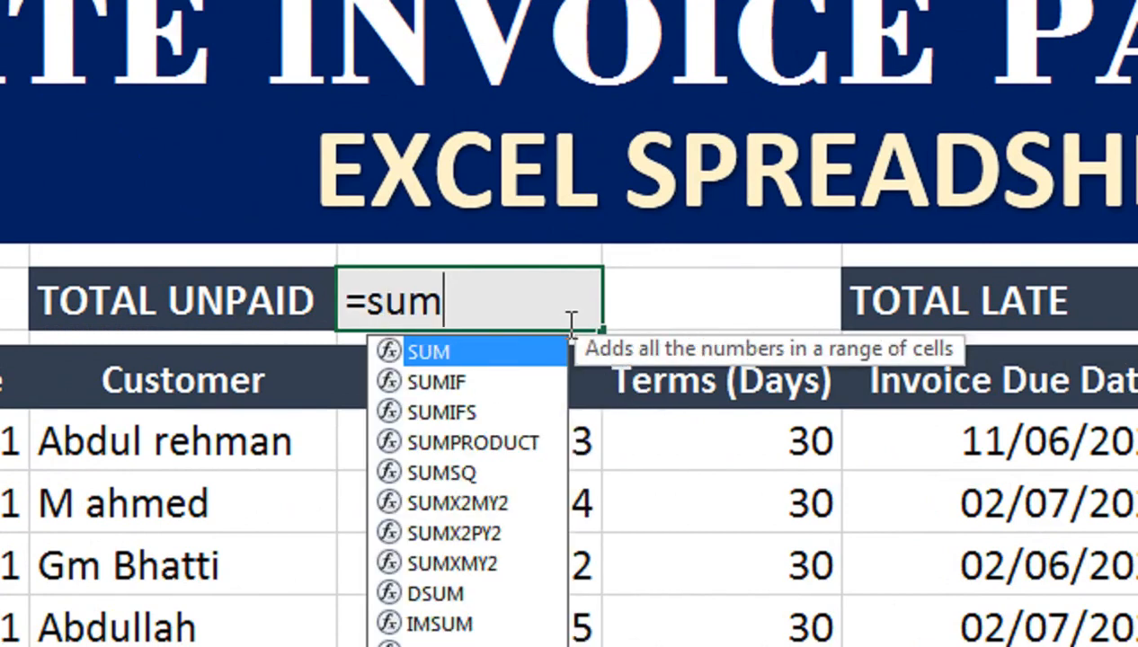
{"action": "key", "text": "Down"}
{"action": "key", "text": "Tab"}
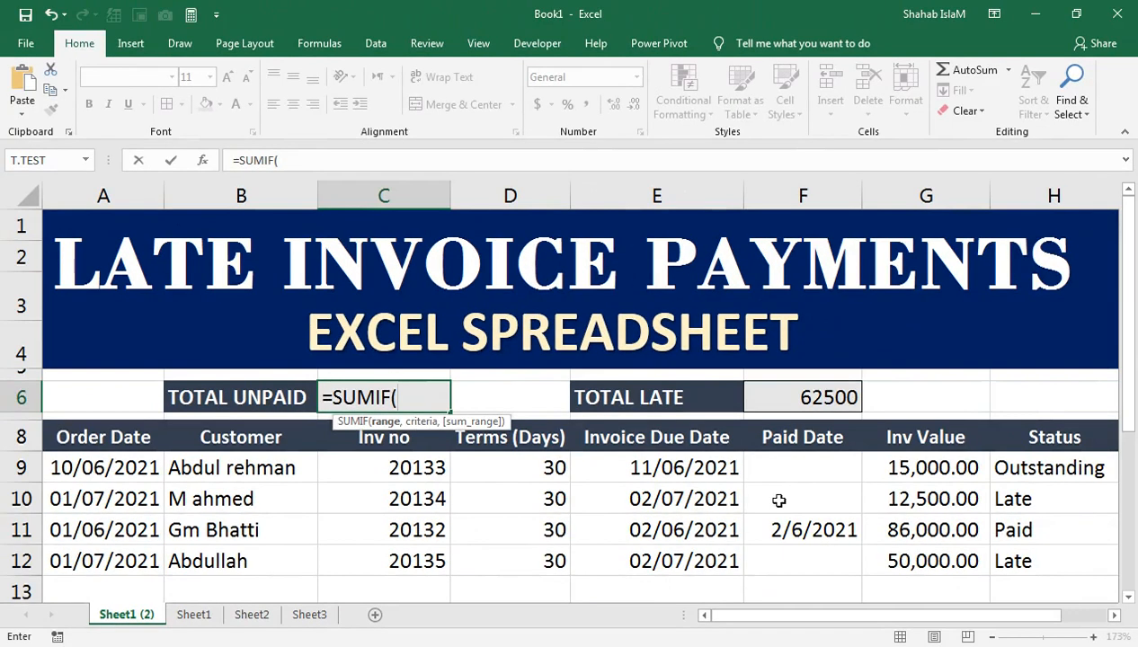
{"action": "left_click_drag", "start_coordinate": [1020, 463], "coordinate": [1027, 559]}
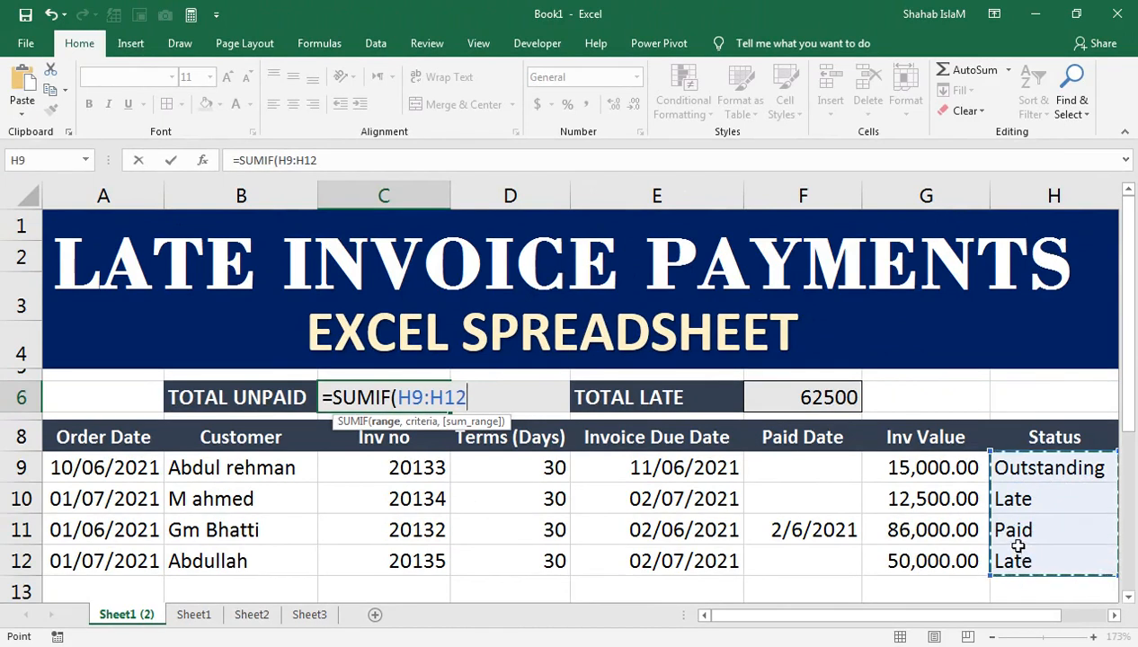
{"action": "type", "text": ","}
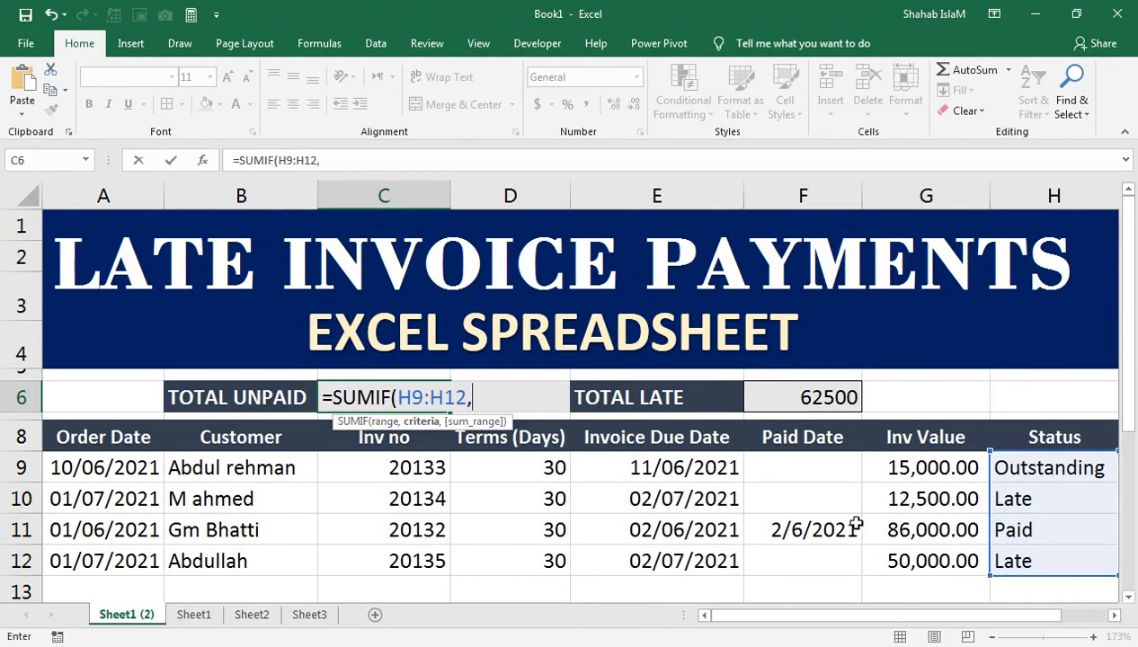
{"action": "left_click", "coordinate": [1016, 470]}
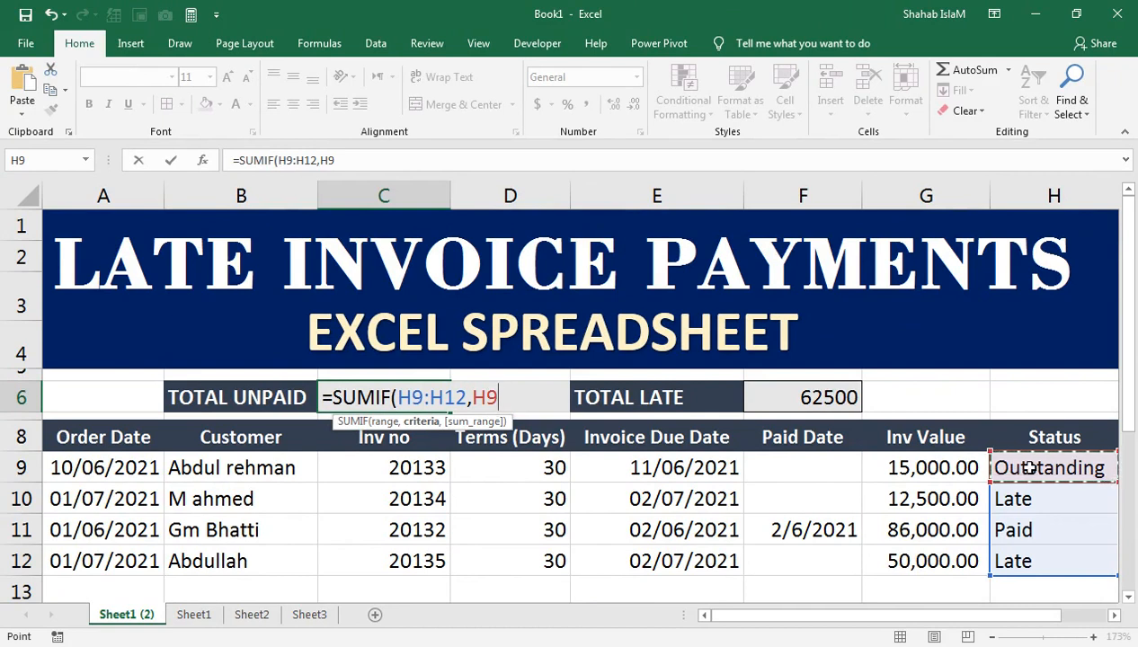
{"action": "type", "text": ","}
{"action": "left_click_drag", "start_coordinate": [889, 463], "coordinate": [869, 545]}
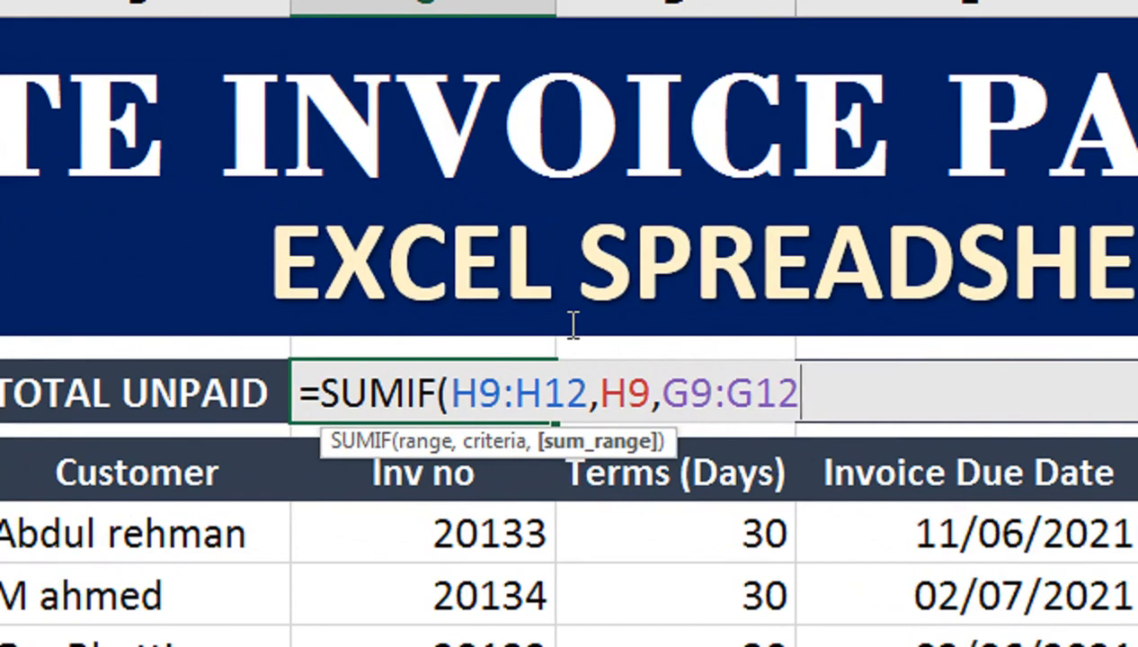
Complete the C6 formula by adding +SUMIF(H9:H12,H10,G9:G12) so late invoices are included, and commit it
{"action": "type", "text": ")+"}
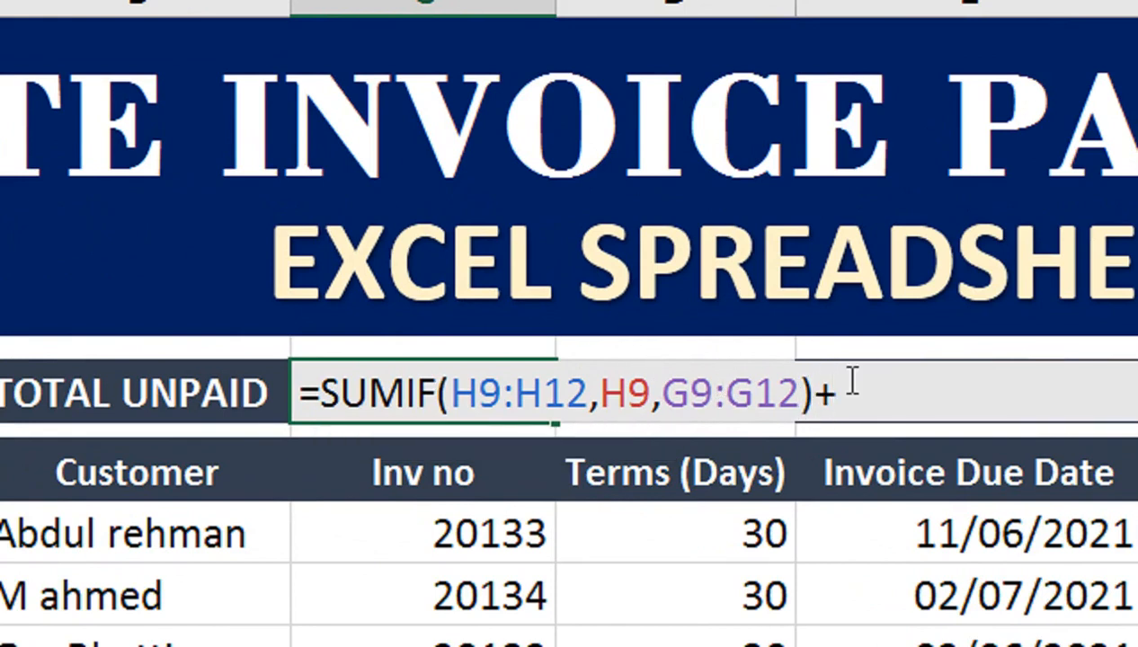
{"action": "type", "text": "sumif"}
{"action": "key", "text": "Tab"}
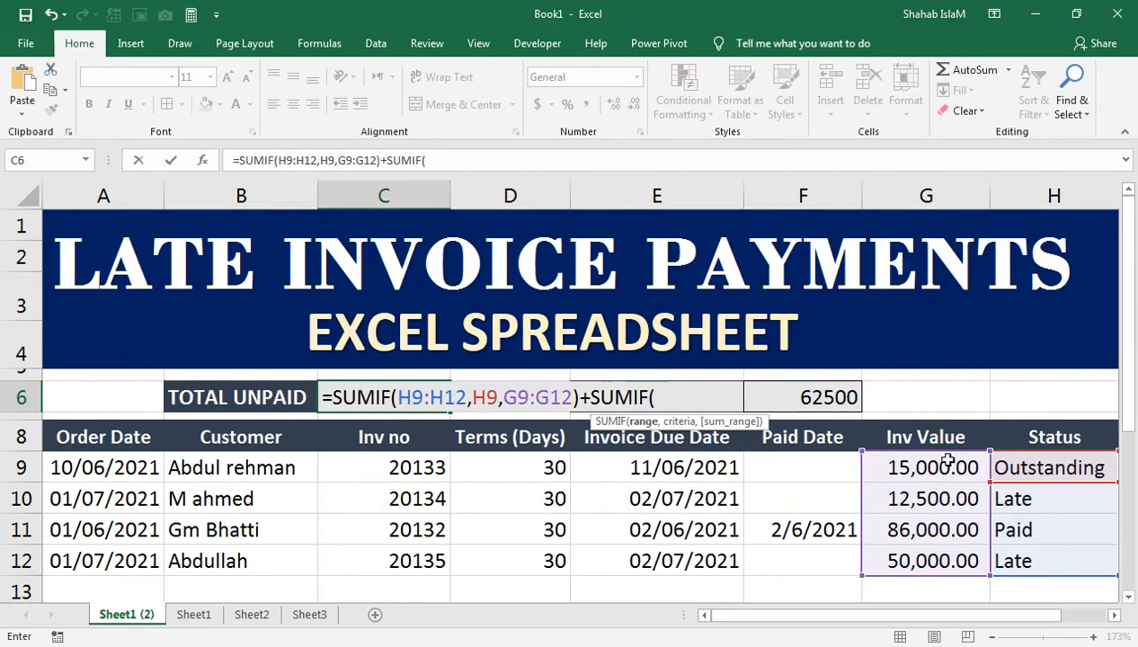
{"action": "left_click_drag", "start_coordinate": [1023, 458], "coordinate": [1013, 559]}
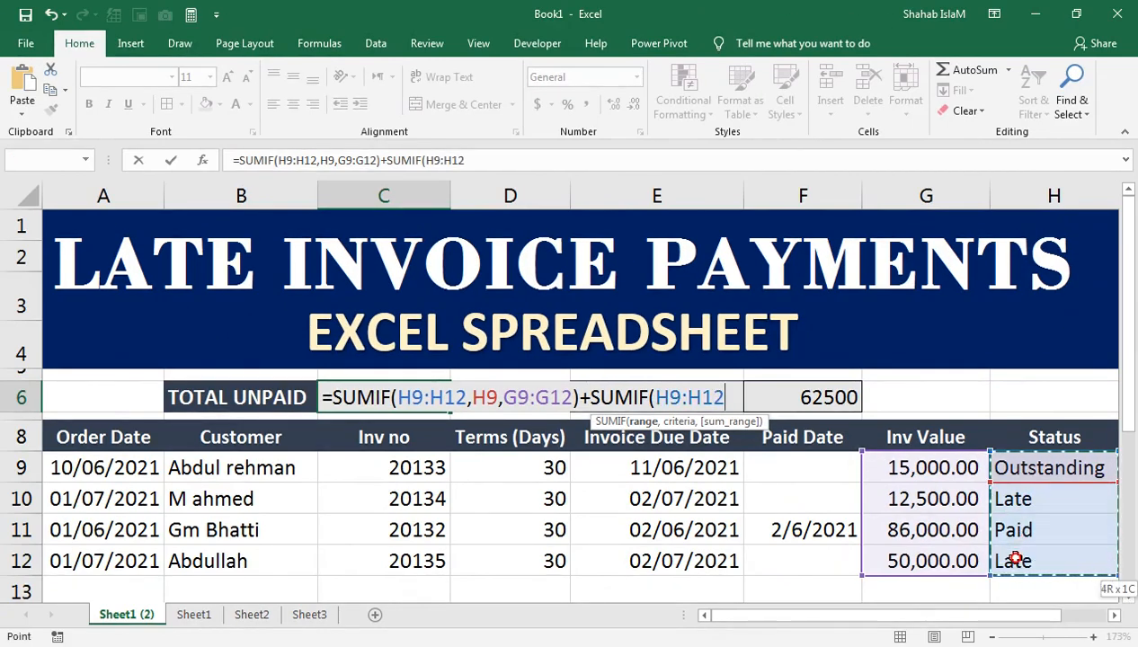
{"action": "type", "text": ","}
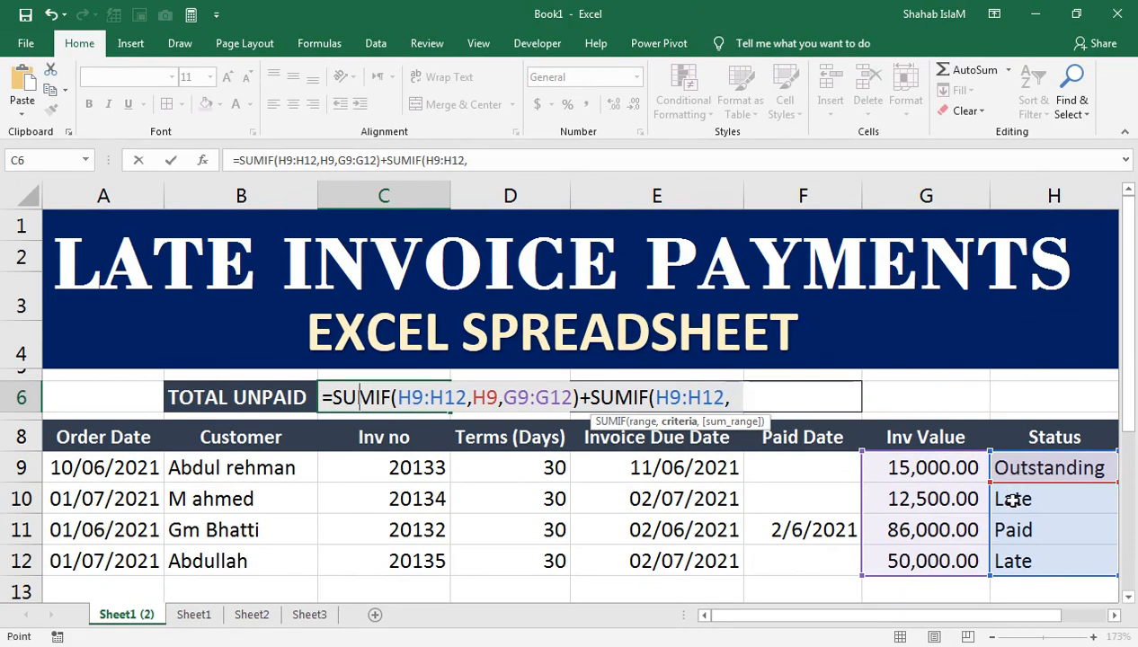
{"action": "left_click", "coordinate": [1013, 509]}
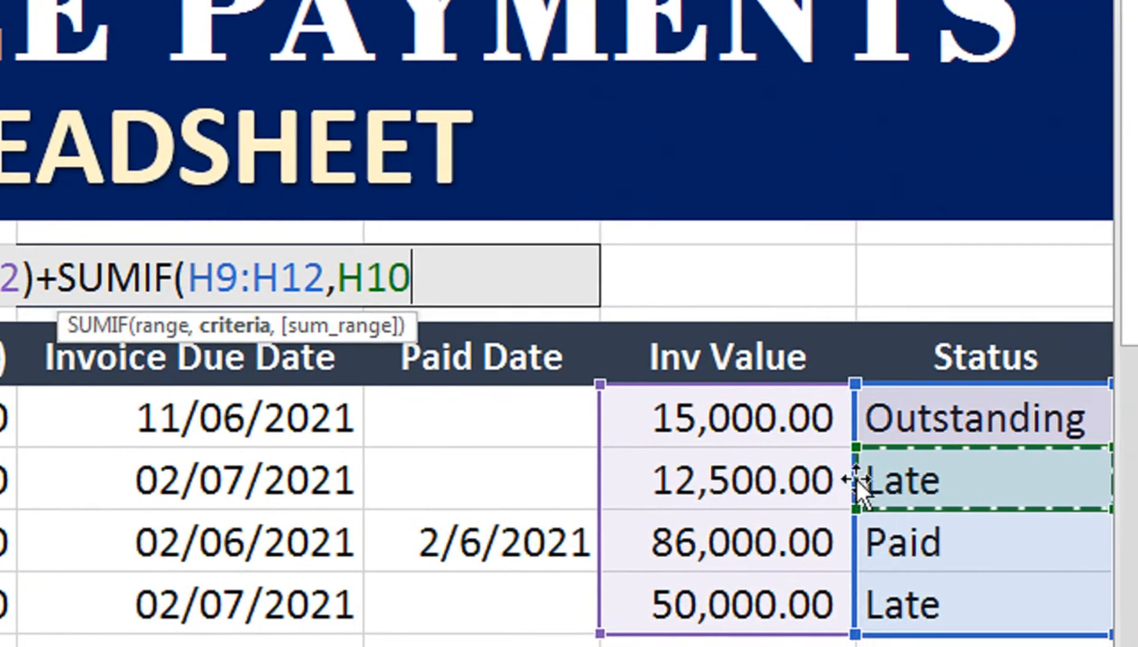
{"action": "type", "text": ","}
{"action": "left_click_drag", "start_coordinate": [645, 416], "coordinate": [674, 595]}
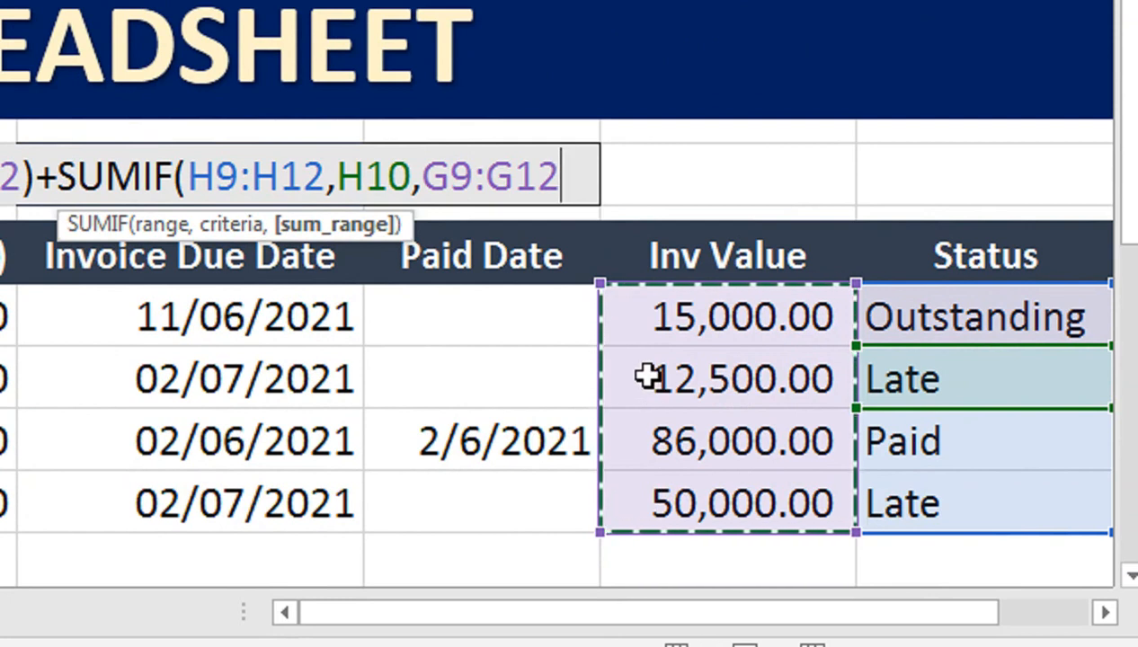
{"action": "type", "text": ")"}
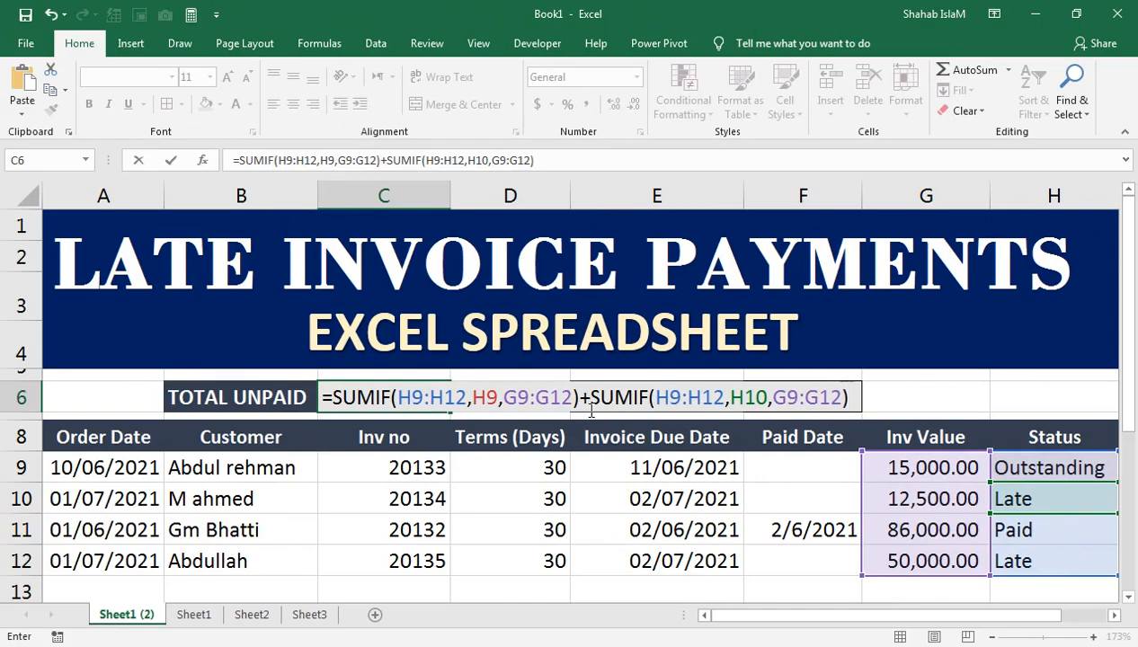
{"action": "key", "text": "Return"}
{"action": "left_click", "coordinate": [447, 368]}
{"action": "left_click", "coordinate": [444, 400]}
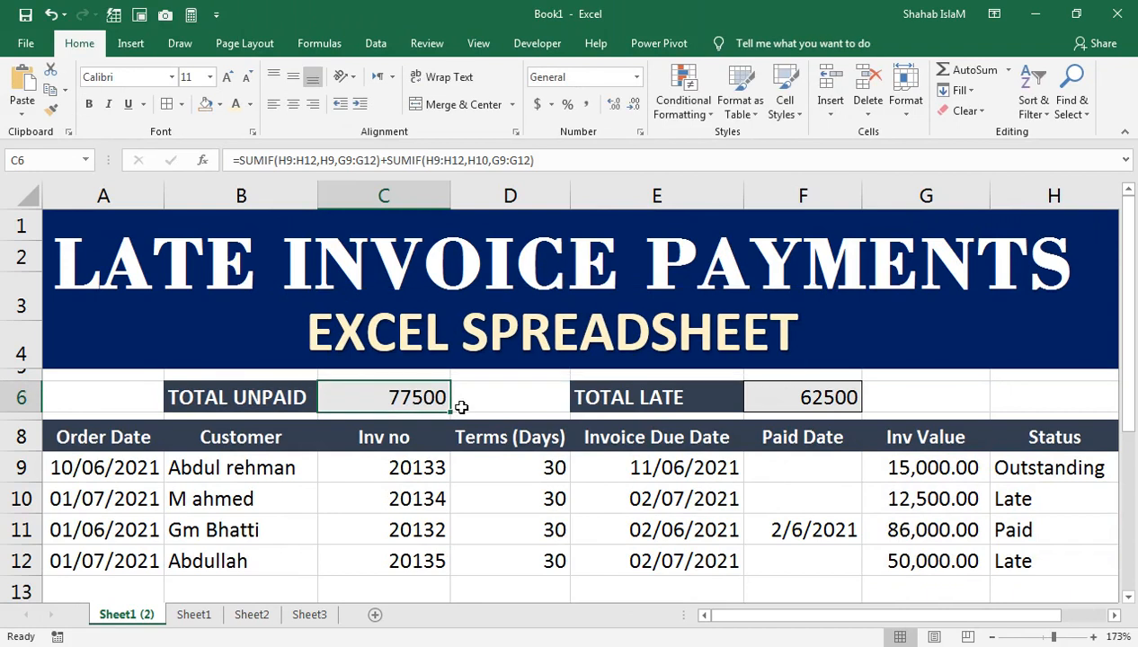
Remove the second SUMIF from the TOTAL UNPAID formula in C6, leaving =SUMIF(H9:H12,H9,G9:G12)
{"action": "left_click", "coordinate": [808, 397]}
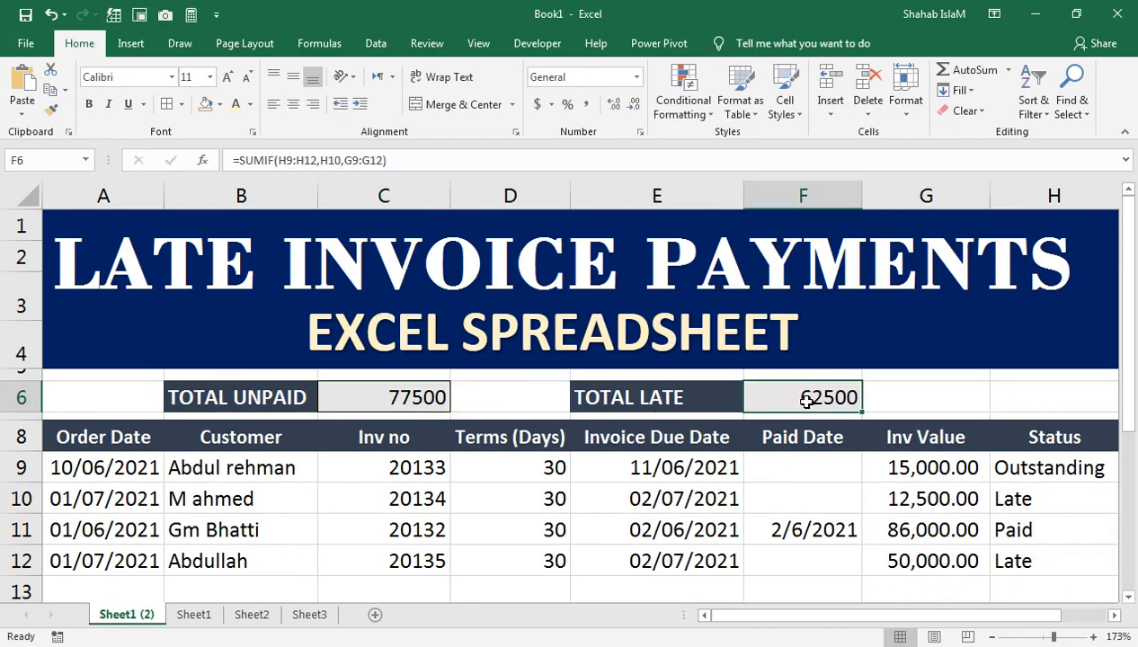
{"action": "left_click", "coordinate": [407, 395]}
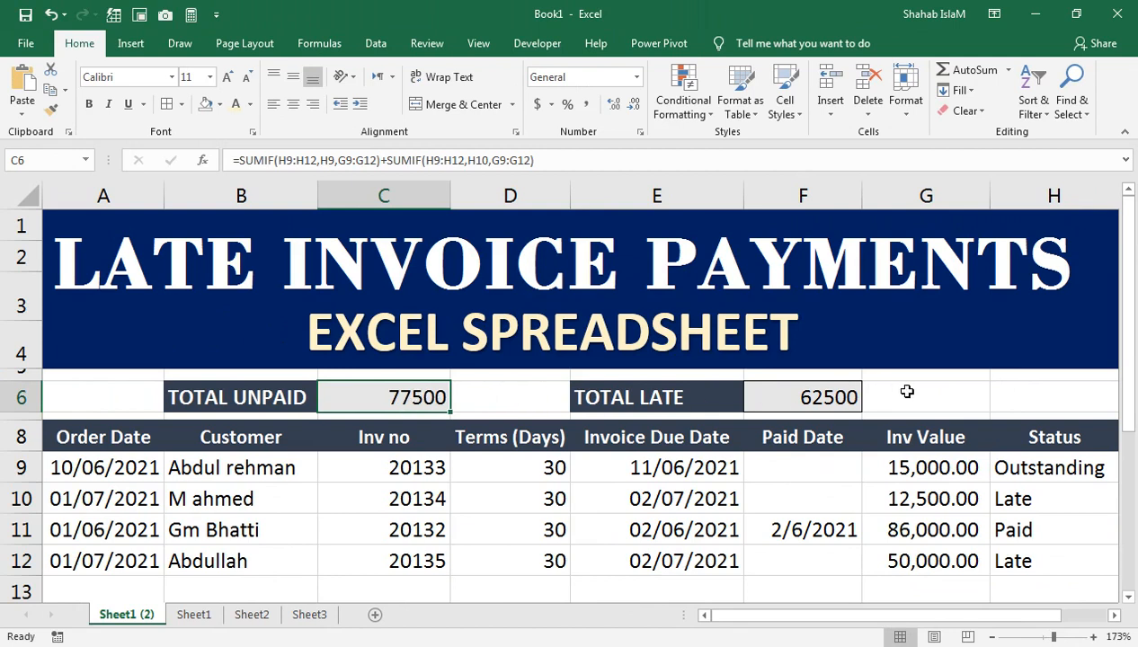
{"action": "double_click", "coordinate": [425, 377]}
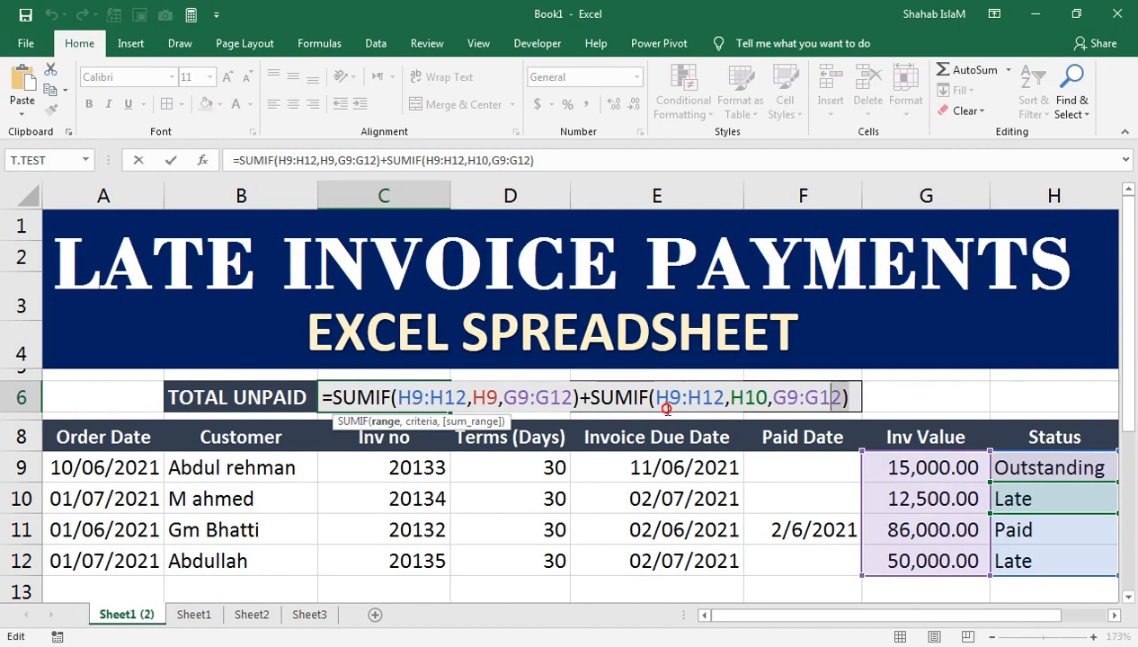
{"action": "left_click_drag", "start_coordinate": [848, 396], "coordinate": [581, 396]}
{"action": "key", "text": "Delete"}
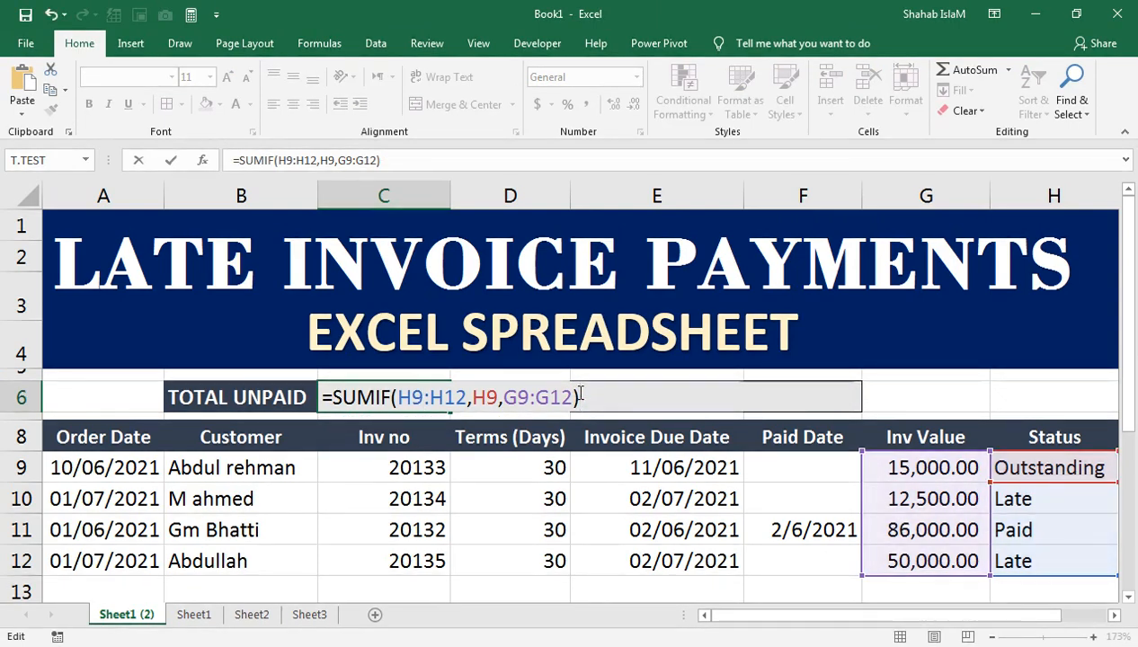
{"action": "key", "text": "Return"}
Enter =F6+C6 in D6 to add the late and unpaid totals as a check
{"action": "left_click", "coordinate": [508, 414]}
{"action": "left_click", "coordinate": [516, 399]}
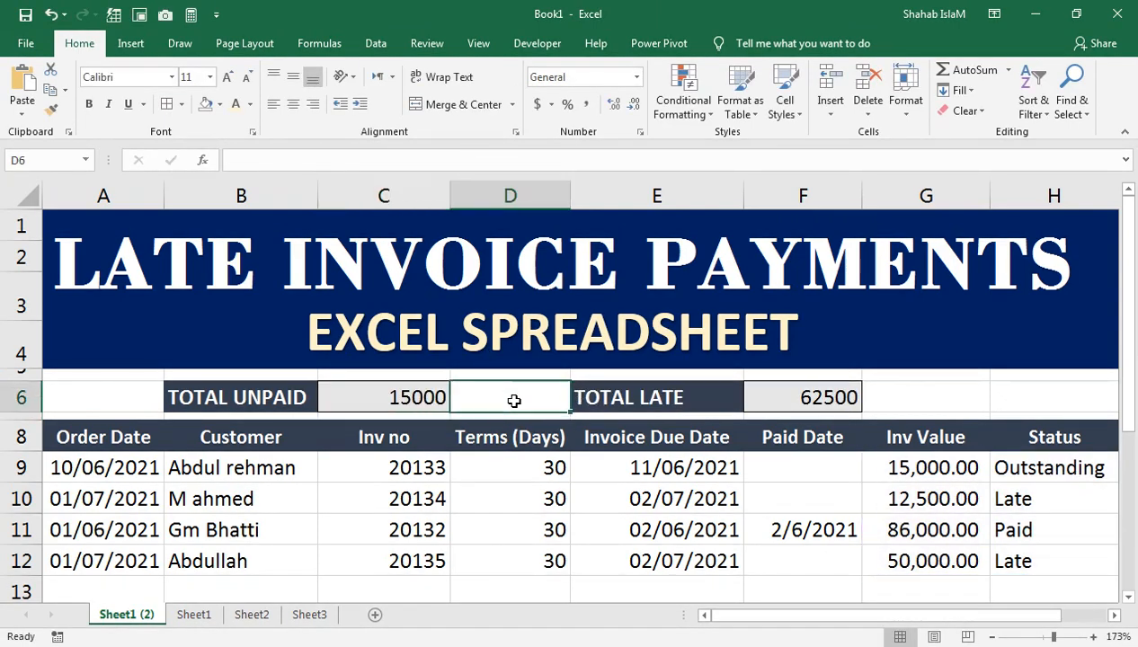
{"action": "type", "text": "="}
{"action": "left_click", "coordinate": [844, 401]}
{"action": "type", "text": "+"}
{"action": "left_click", "coordinate": [428, 392]}
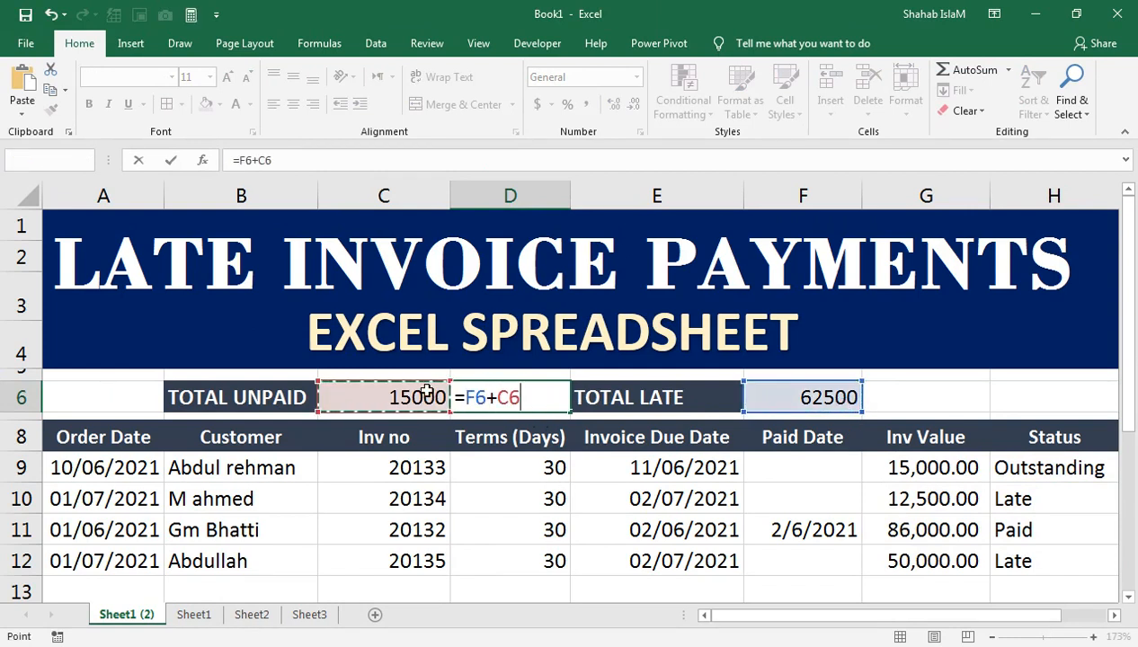
{"action": "key", "text": "Return"}
{"action": "left_click", "coordinate": [557, 395]}
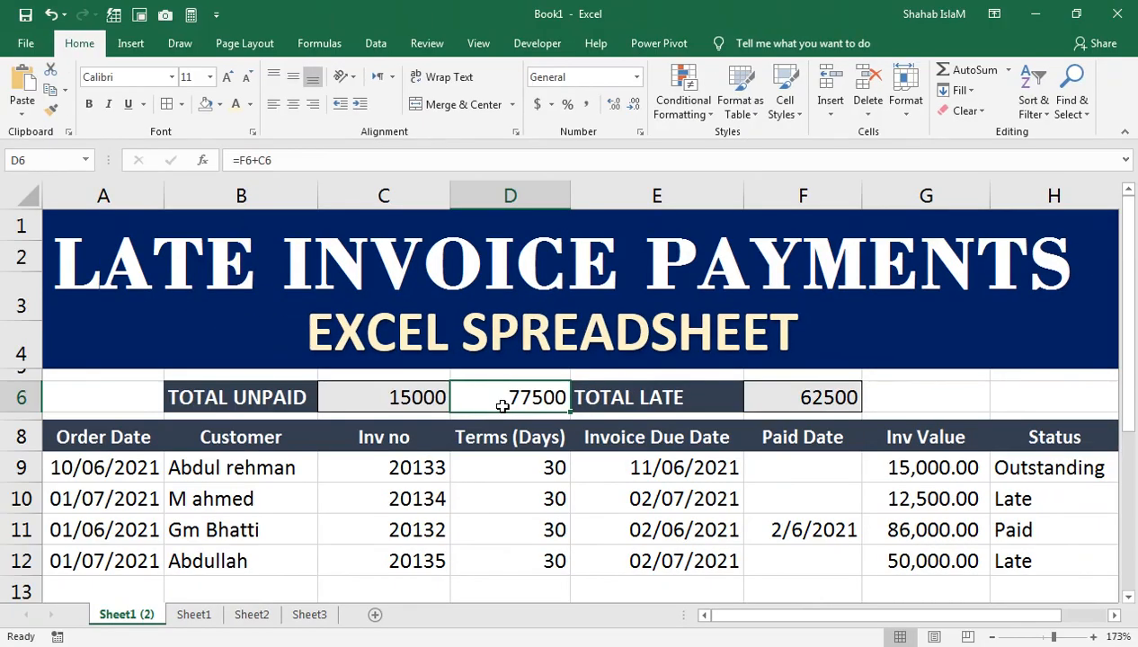
Undo the D6 check formula and the shortening of the TOTAL UNPAID formula in C6
{"action": "key", "text": "ctrl+z"}
{"action": "key", "text": "ctrl+z"}
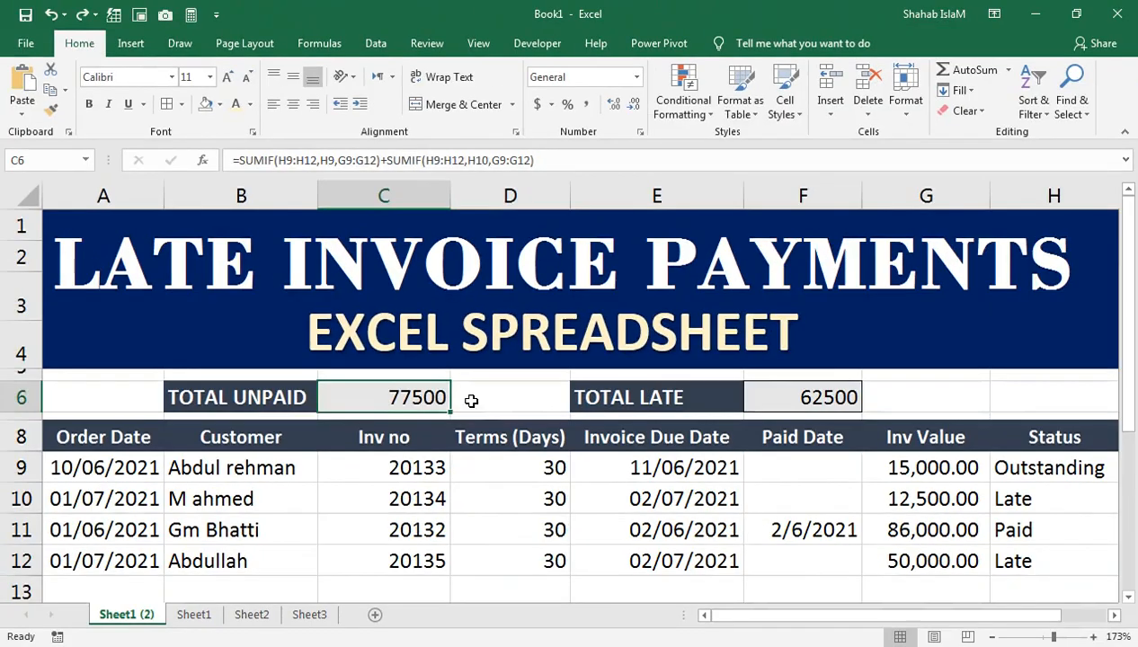
{"action": "left_click", "coordinate": [473, 399]}
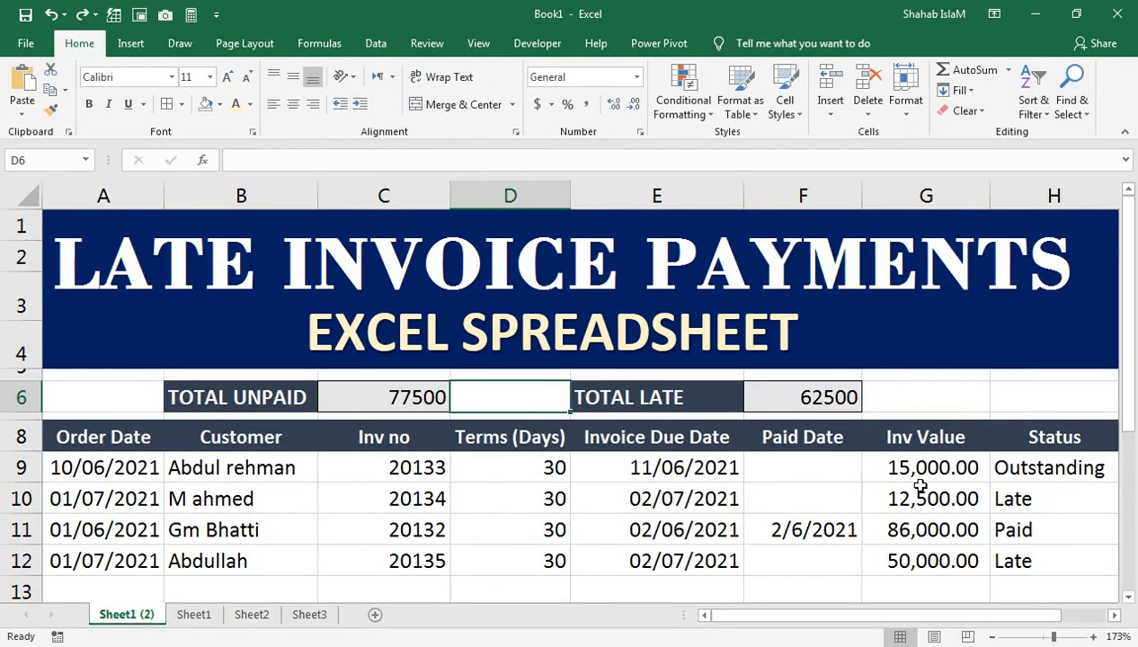
Copy the TOTAL LATE formula text from F6 into the empty cell G6
{"action": "left_click", "coordinate": [953, 398]}
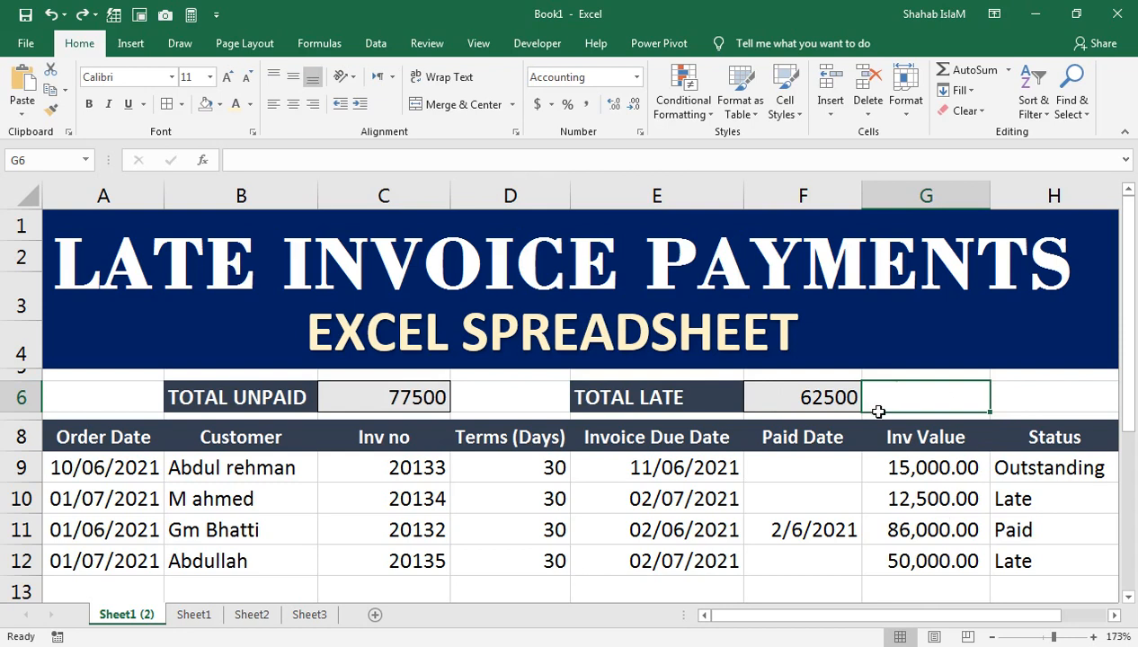
{"action": "double_click", "coordinate": [823, 399]}
{"action": "left_click_drag", "start_coordinate": [1024, 407], "coordinate": [737, 406]}
{"action": "key", "text": "ctrl+c"}
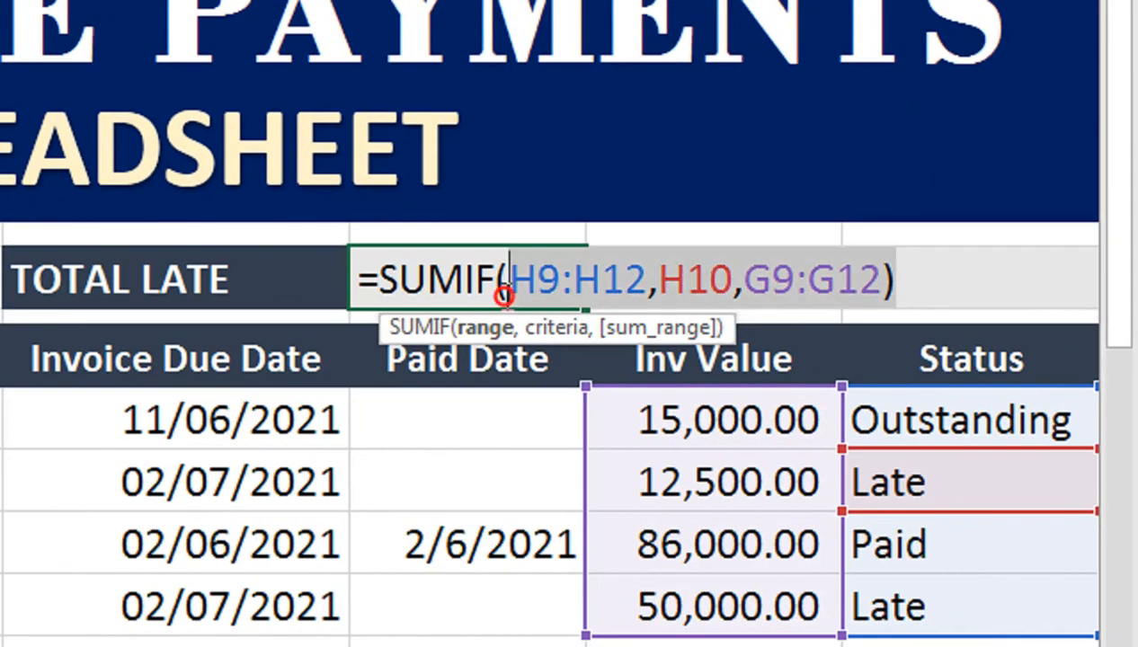
{"action": "left_click_drag", "start_coordinate": [338, 297], "coordinate": [337, 295]}
{"action": "key", "text": "Escape"}
{"action": "left_click", "coordinate": [774, 301]}
{"action": "key", "text": "ctrl+v"}
Change the SUMIF criterion in G6 to H11 so it totals the paid invoices, and commit the formula
{"action": "double_click", "coordinate": [767, 295]}
{"action": "left_click", "coordinate": [767, 287]}
{"action": "left_click_drag", "start_coordinate": [963, 277], "coordinate": [888, 282]}
{"action": "left_click", "coordinate": [885, 521]}
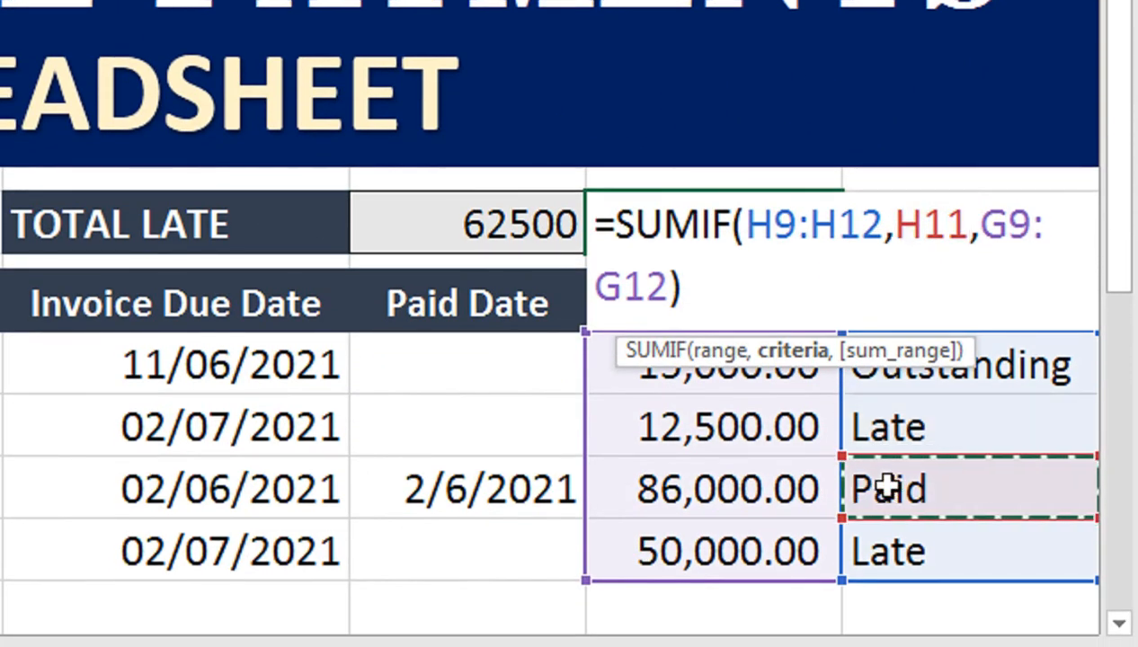
{"action": "key", "text": "Return"}
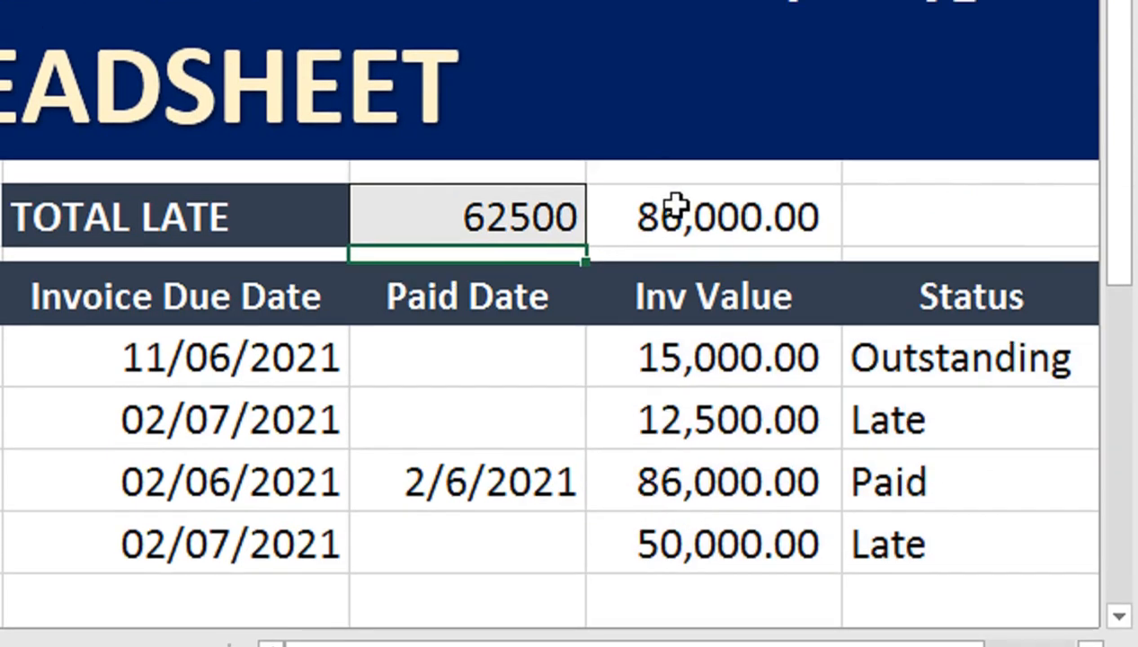
{"action": "left_click", "coordinate": [676, 184]}
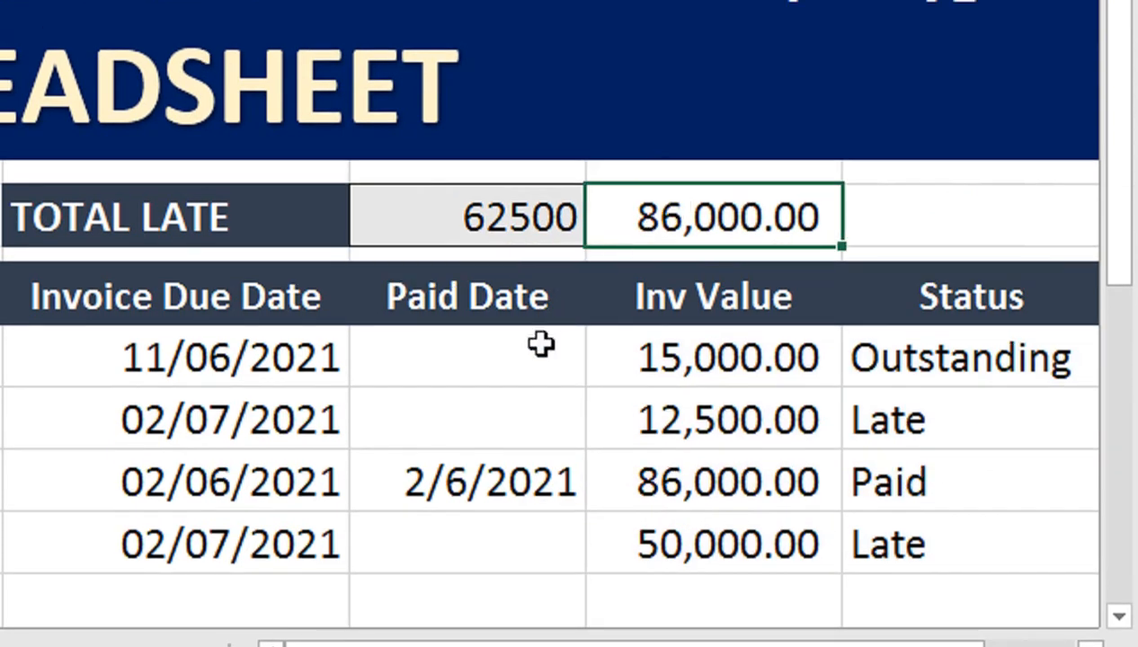
Enter =today() as the Paid Date in F10 to mark the second invoice as paid
{"action": "left_click", "coordinate": [517, 381]}
{"action": "type", "text": "=r"}
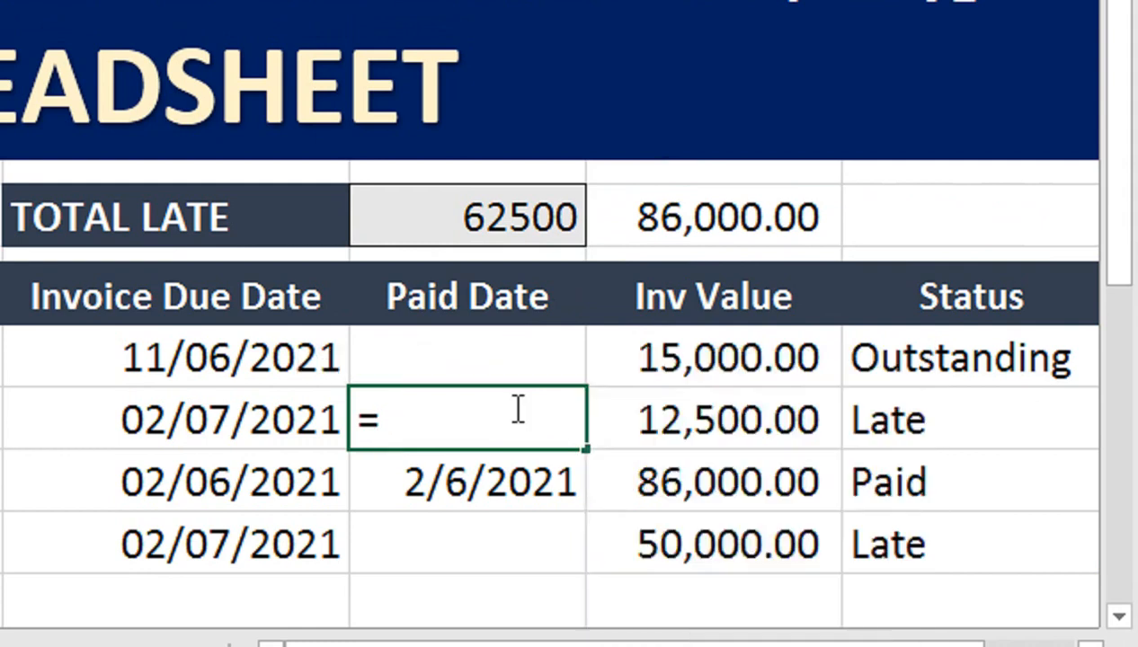
{"action": "key", "text": "BackSpace"}
{"action": "type", "text": "today()"}
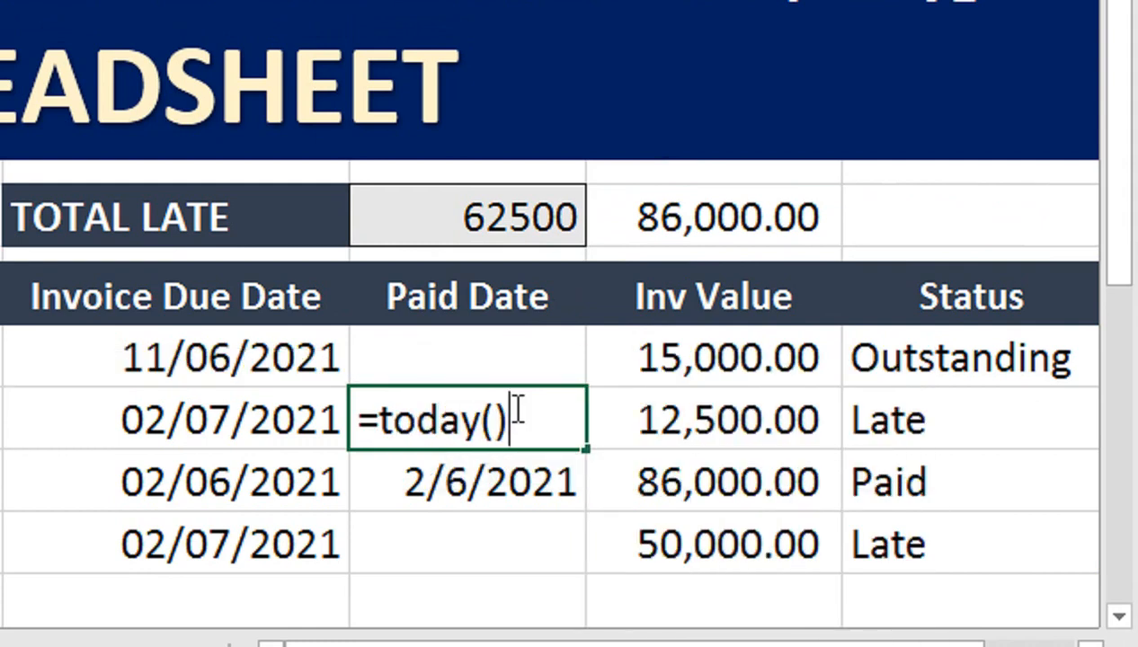
{"action": "key", "text": "Return"}
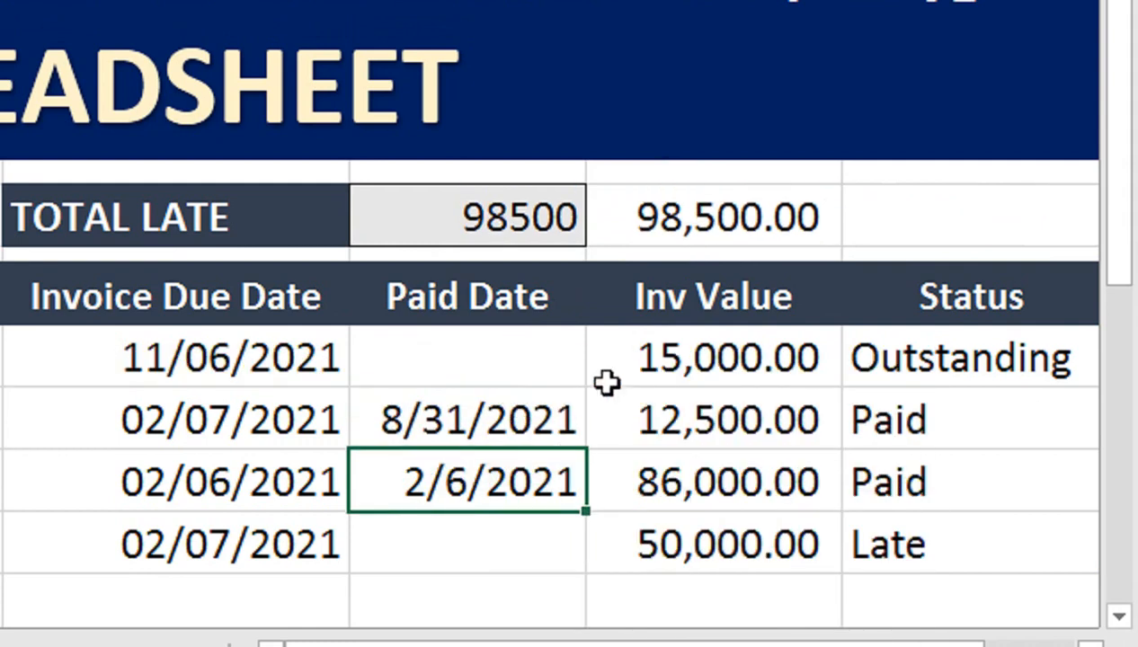